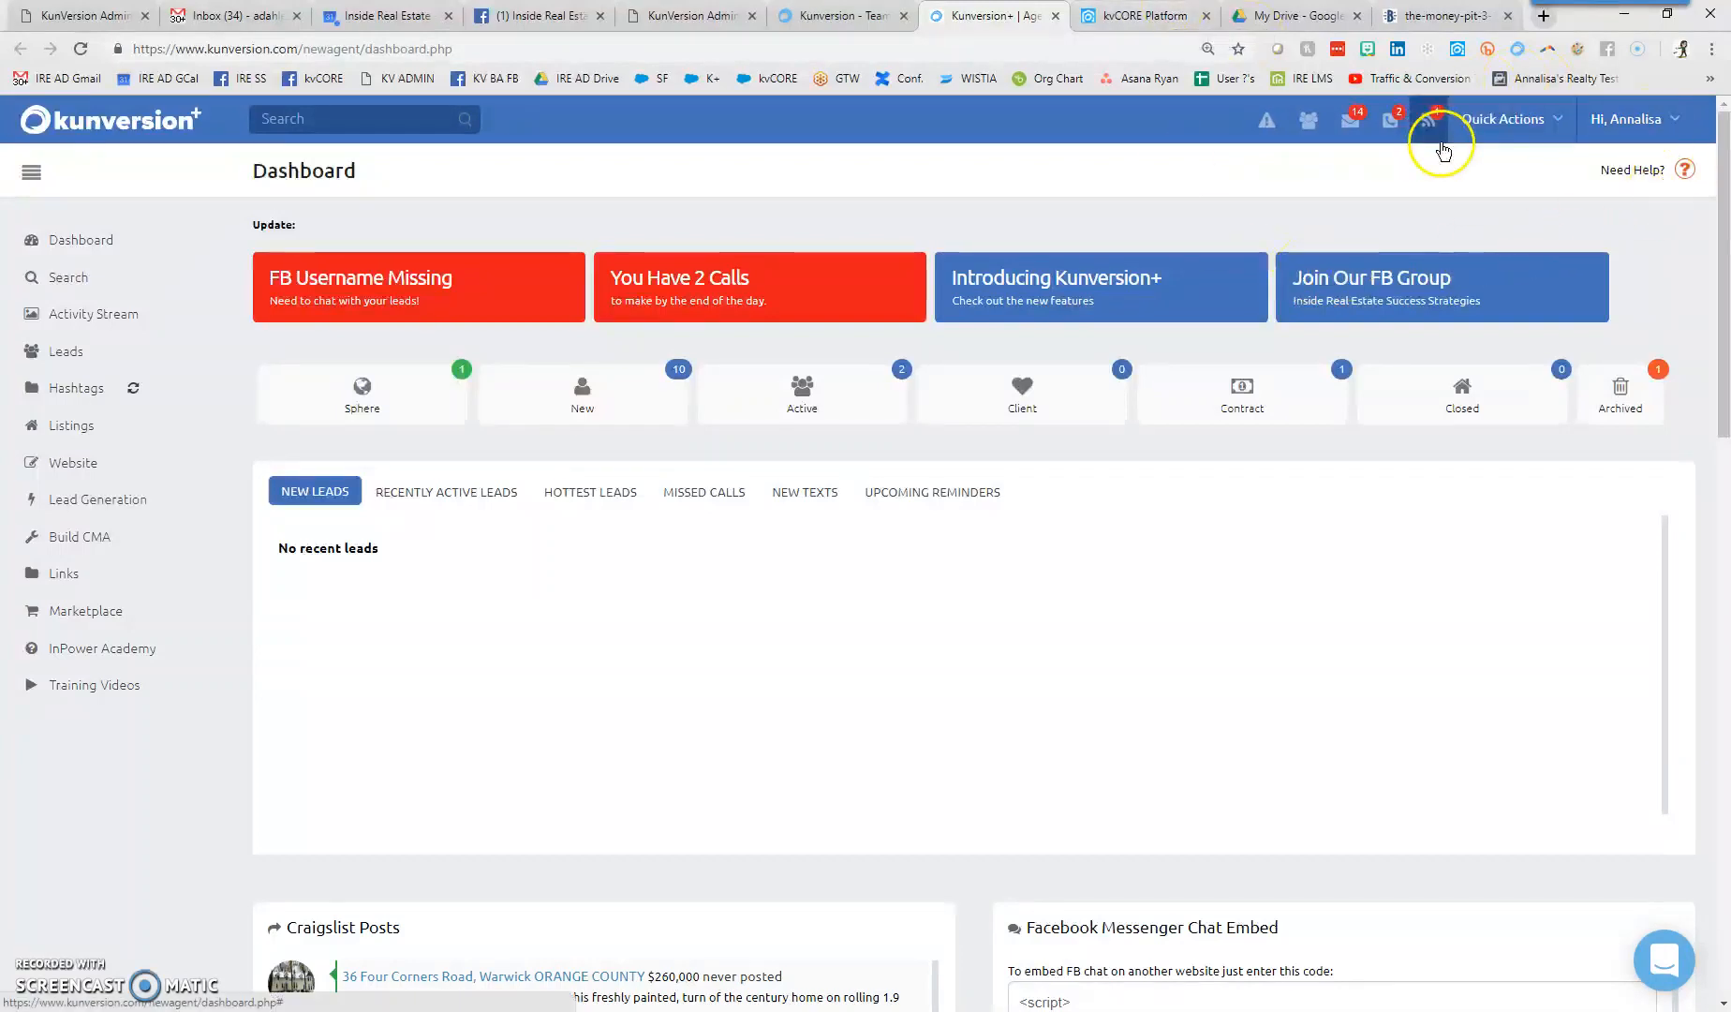
- Open the Quick Actions dropdown in the dashboard's top bar
left_click(1491, 133)
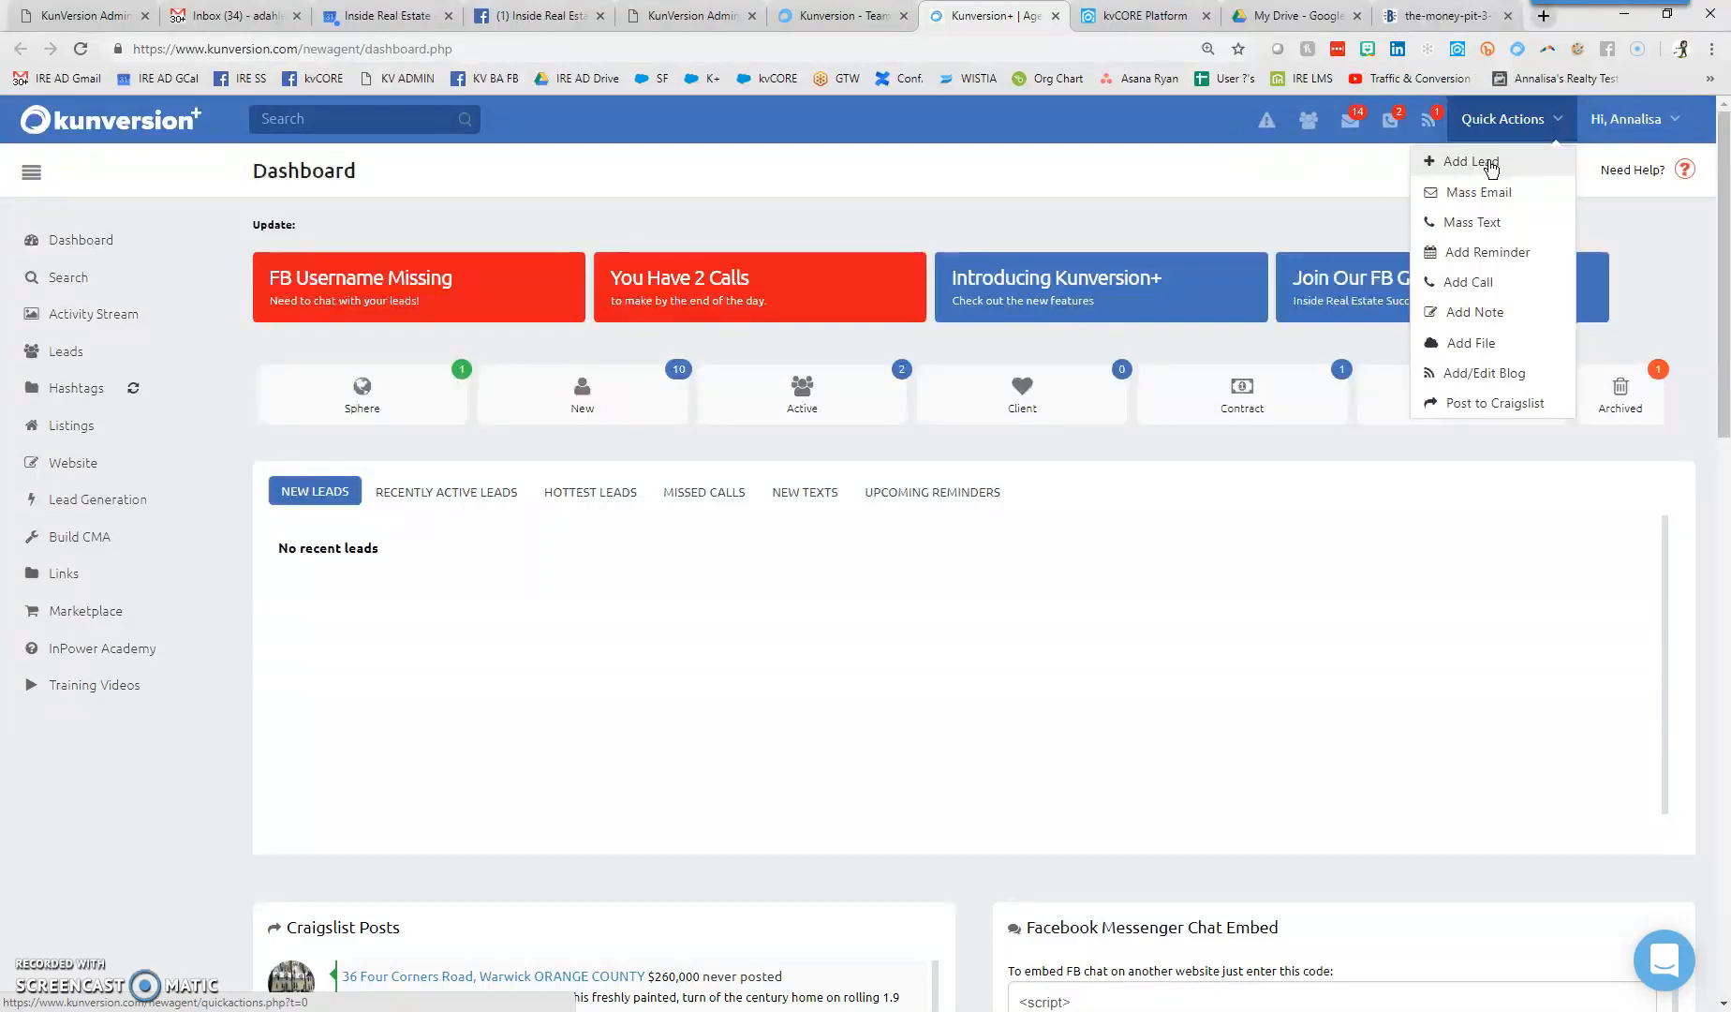
- Choose Add Lead from Quick Actions and review its lookup-by-mailing-address section
left_click(1490, 167)
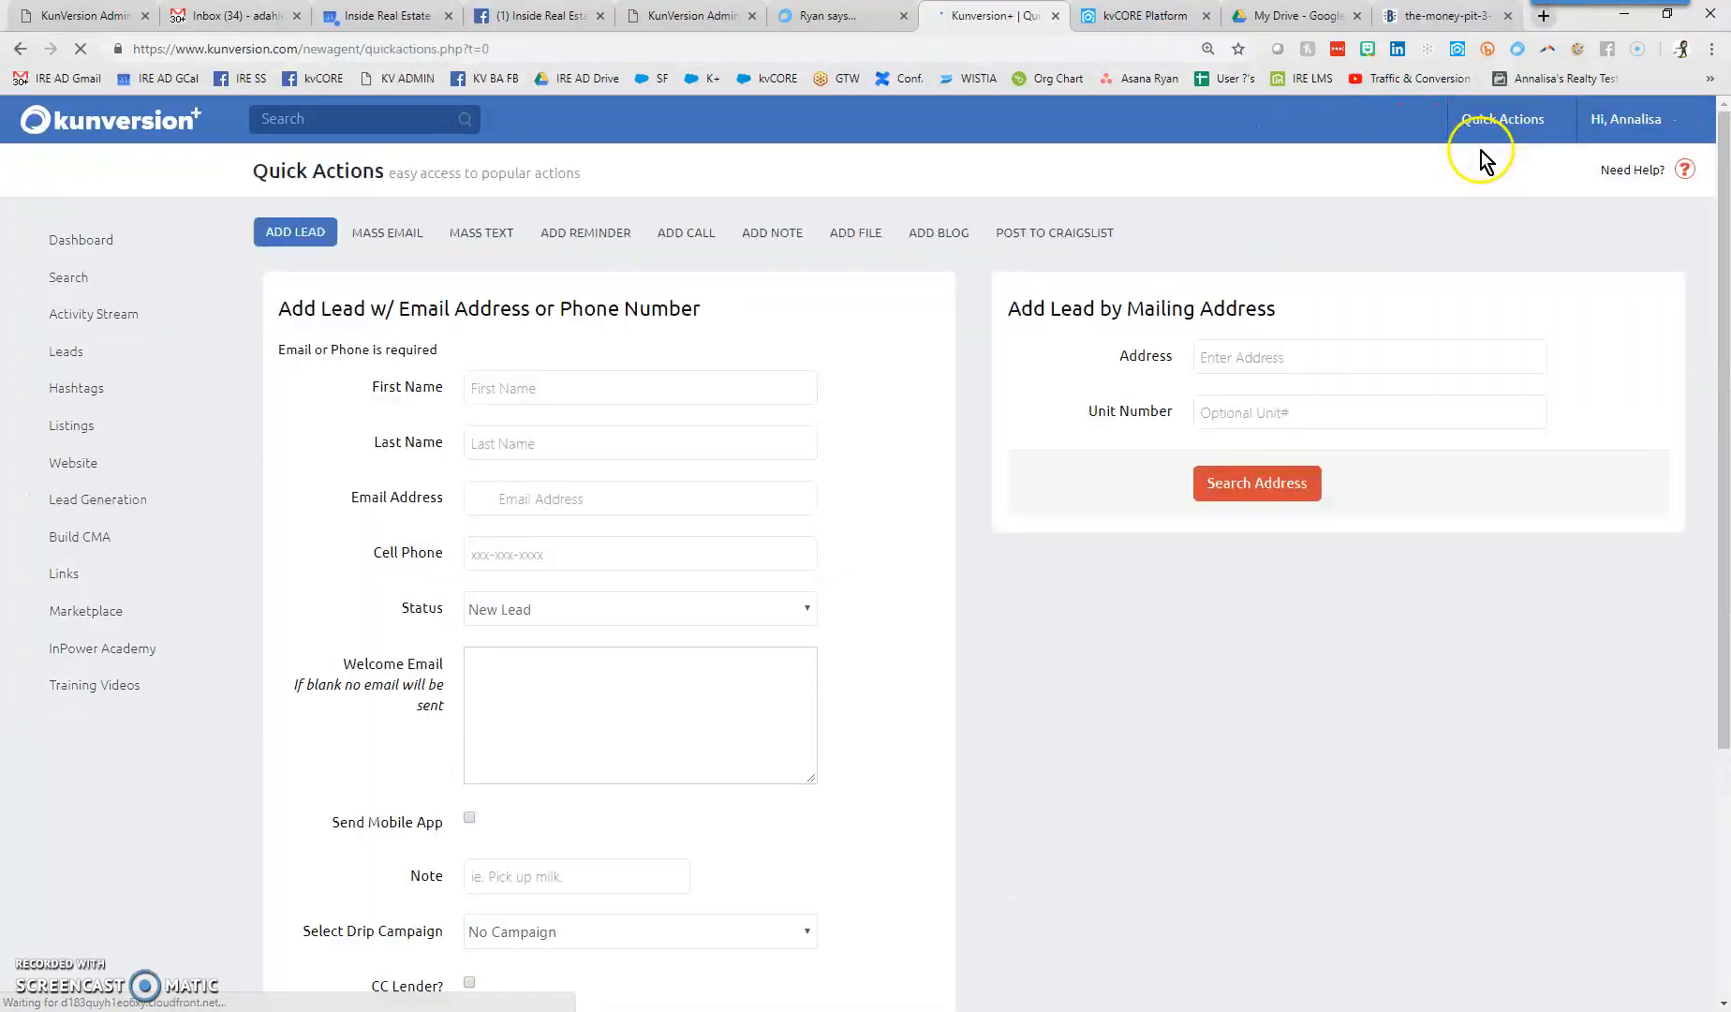
left_click_drag(1008, 308, 1325, 311)
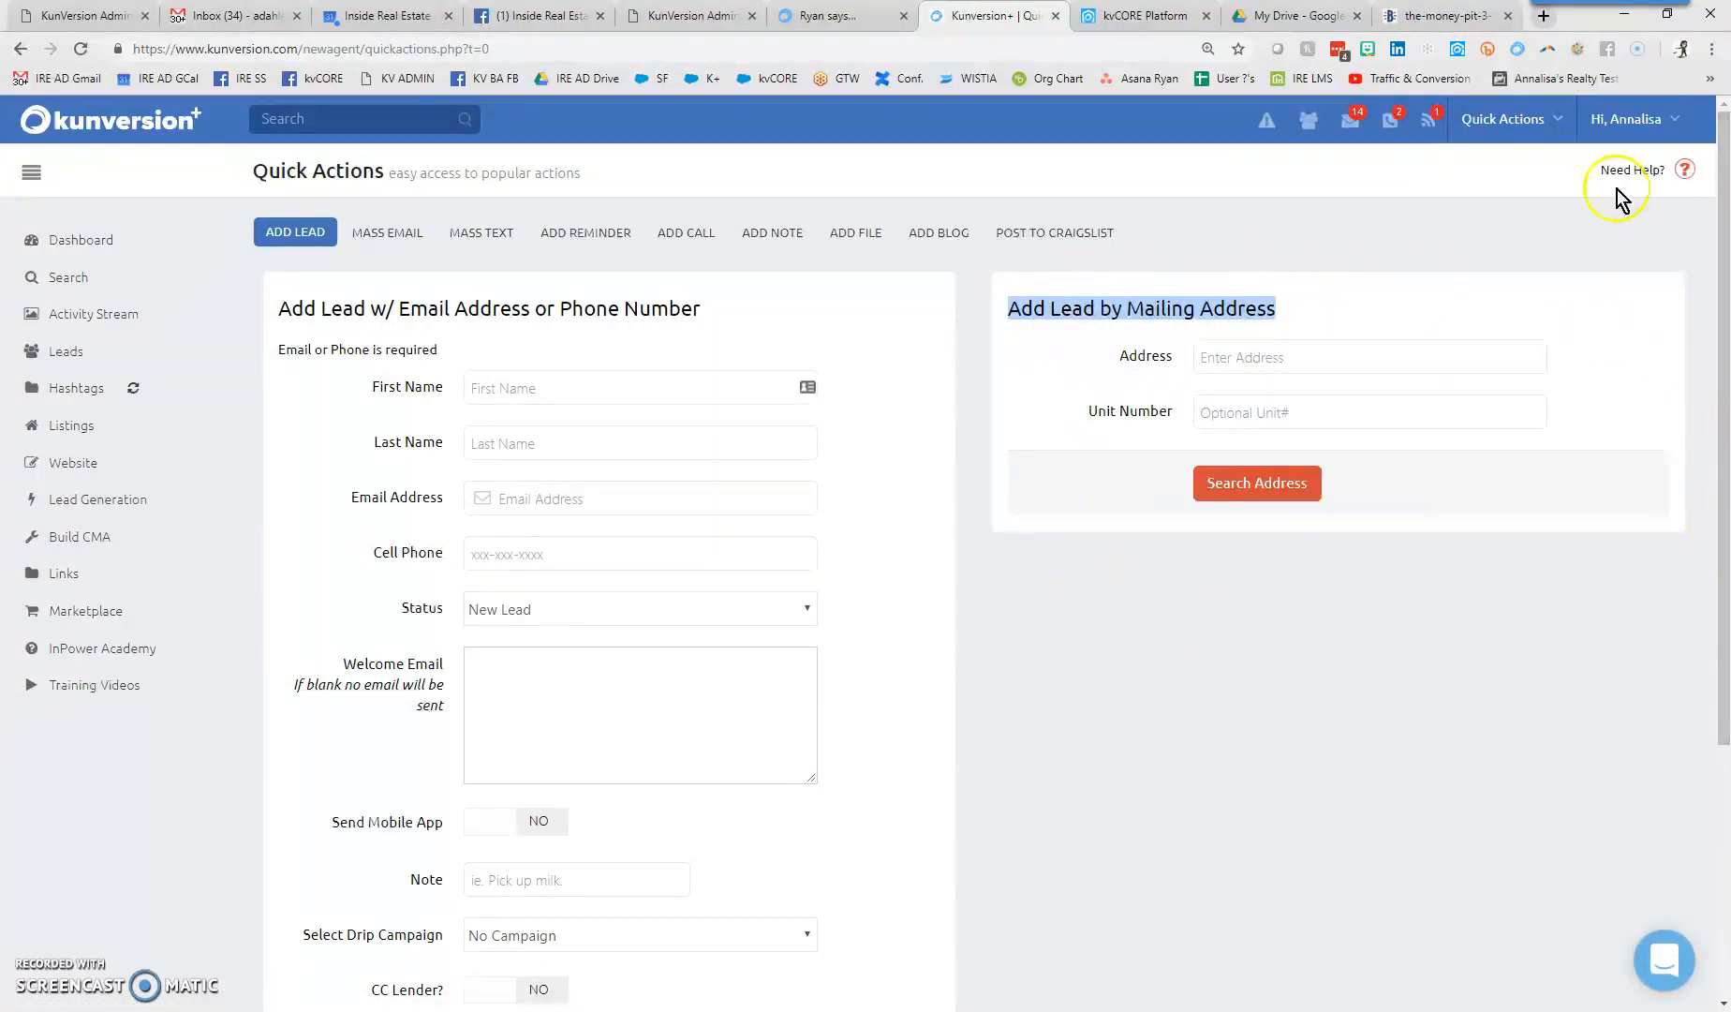
left_click(1589, 552)
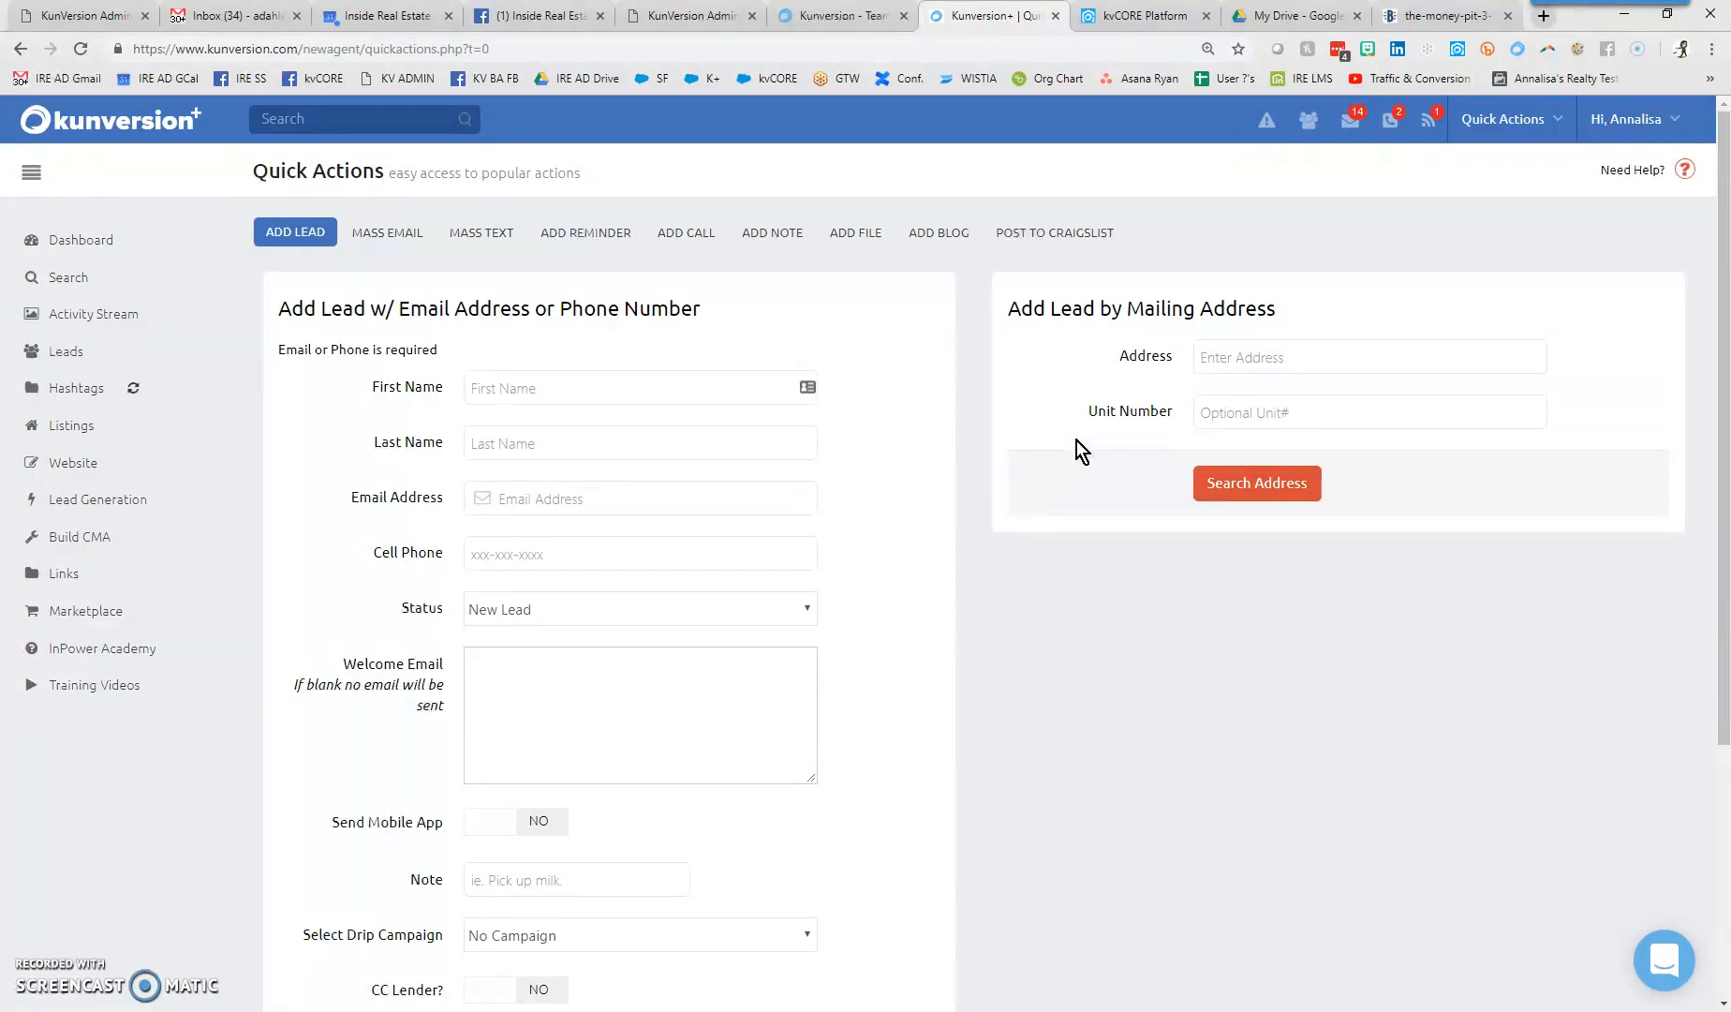
left_click(1264, 359)
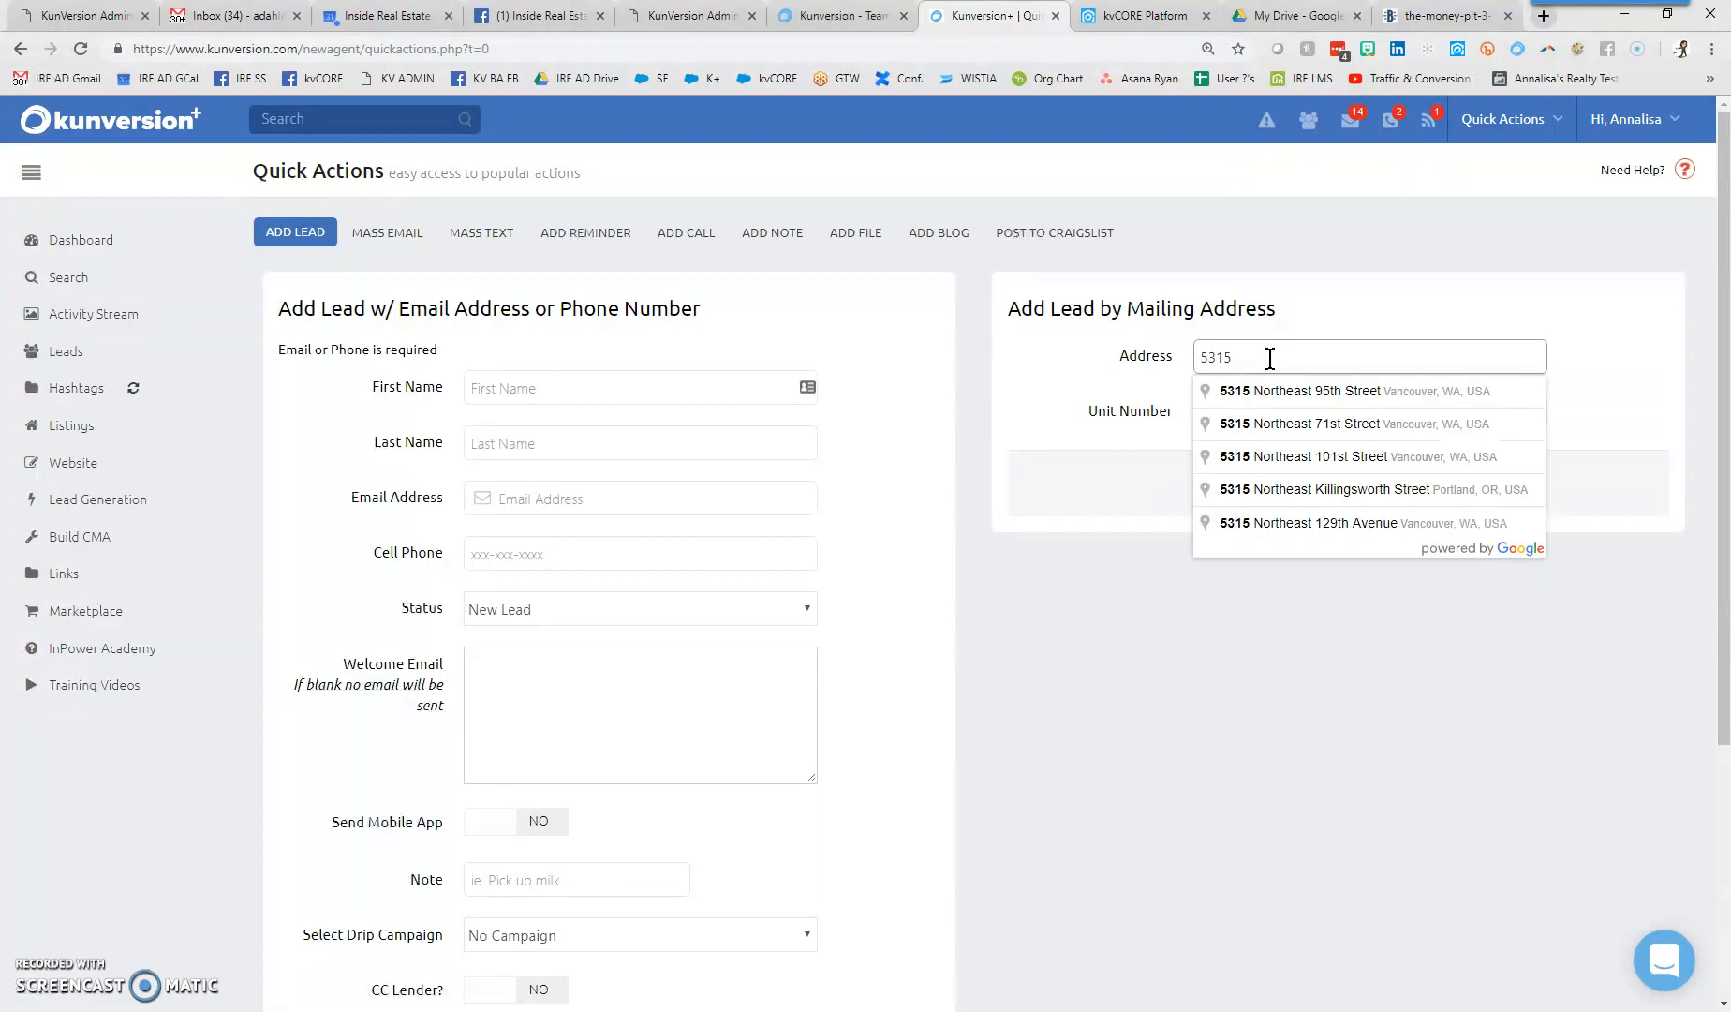
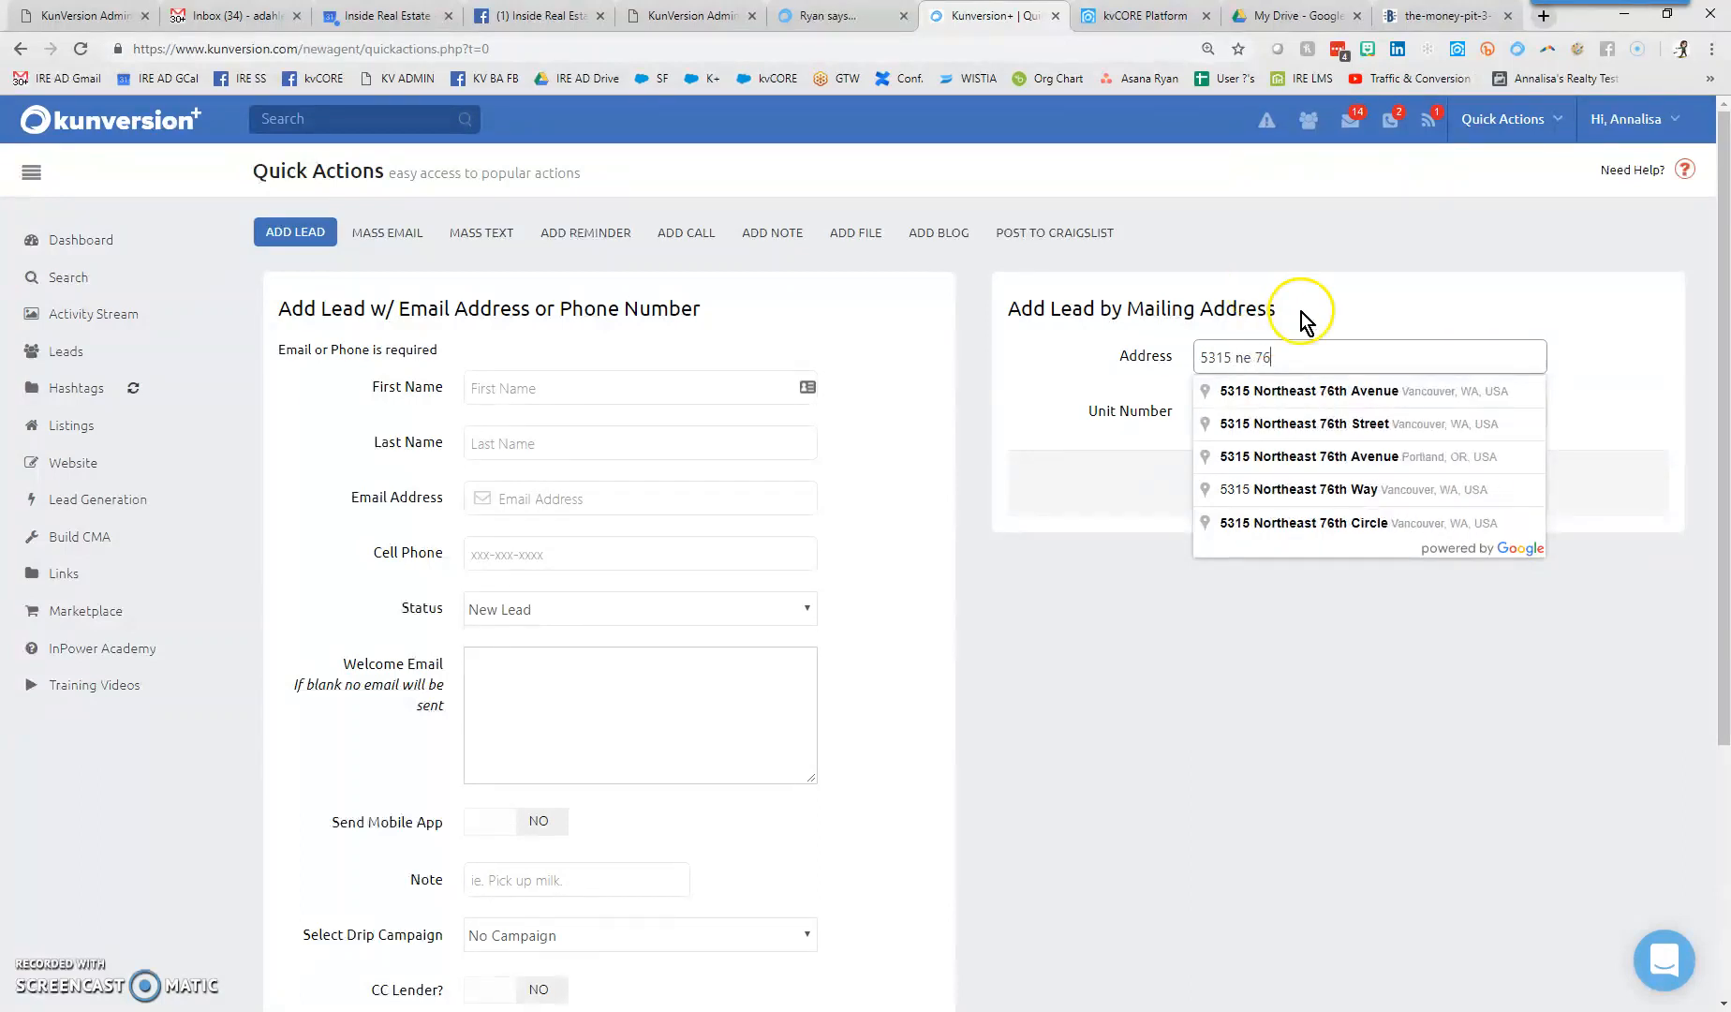
left_click(1358, 391)
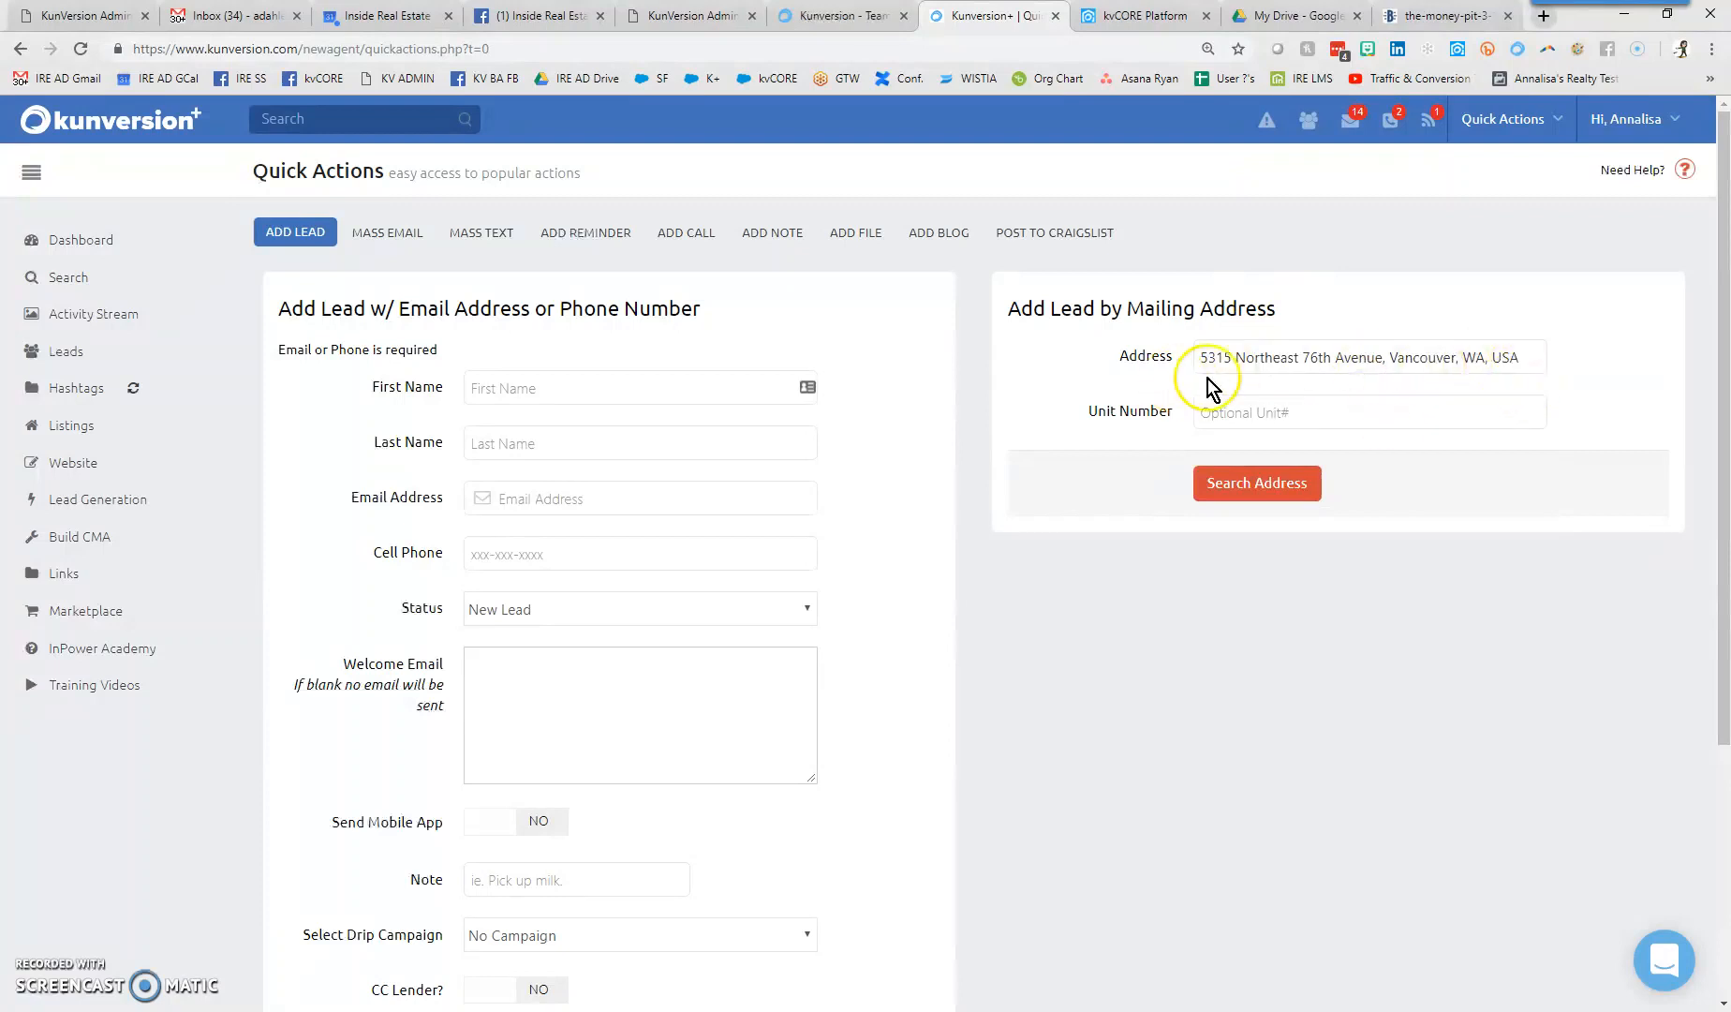
left_click(1520, 356)
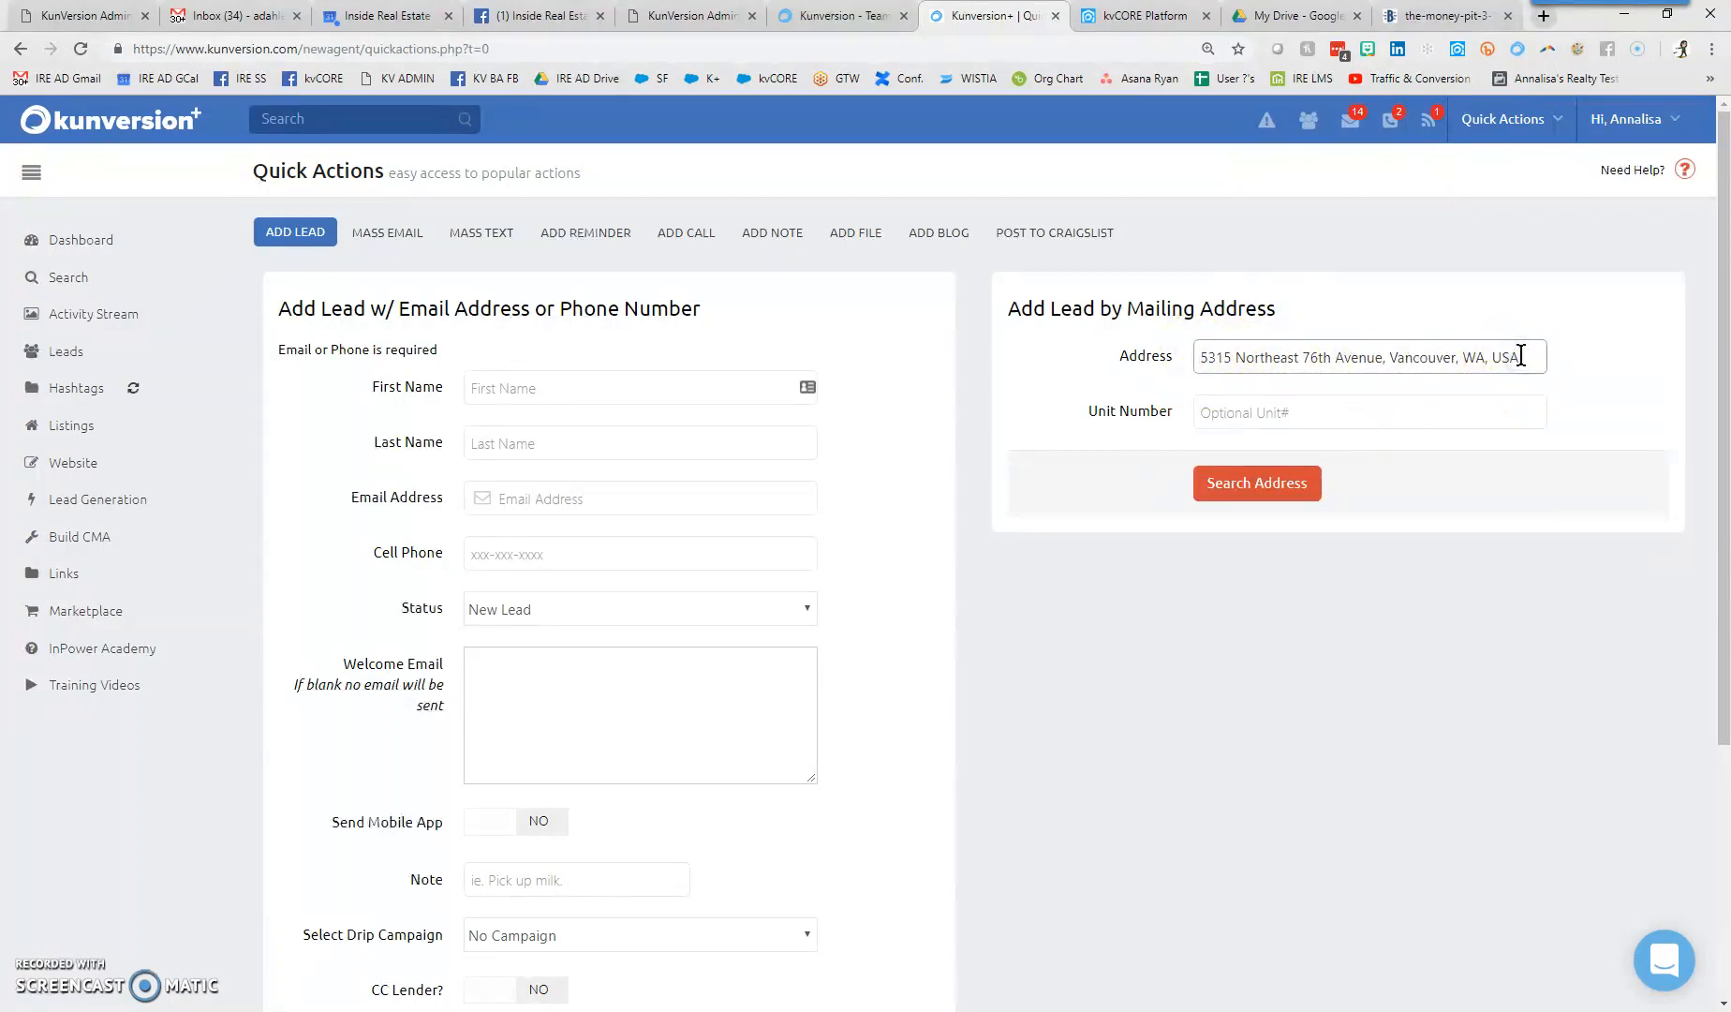
key("BackSpace")
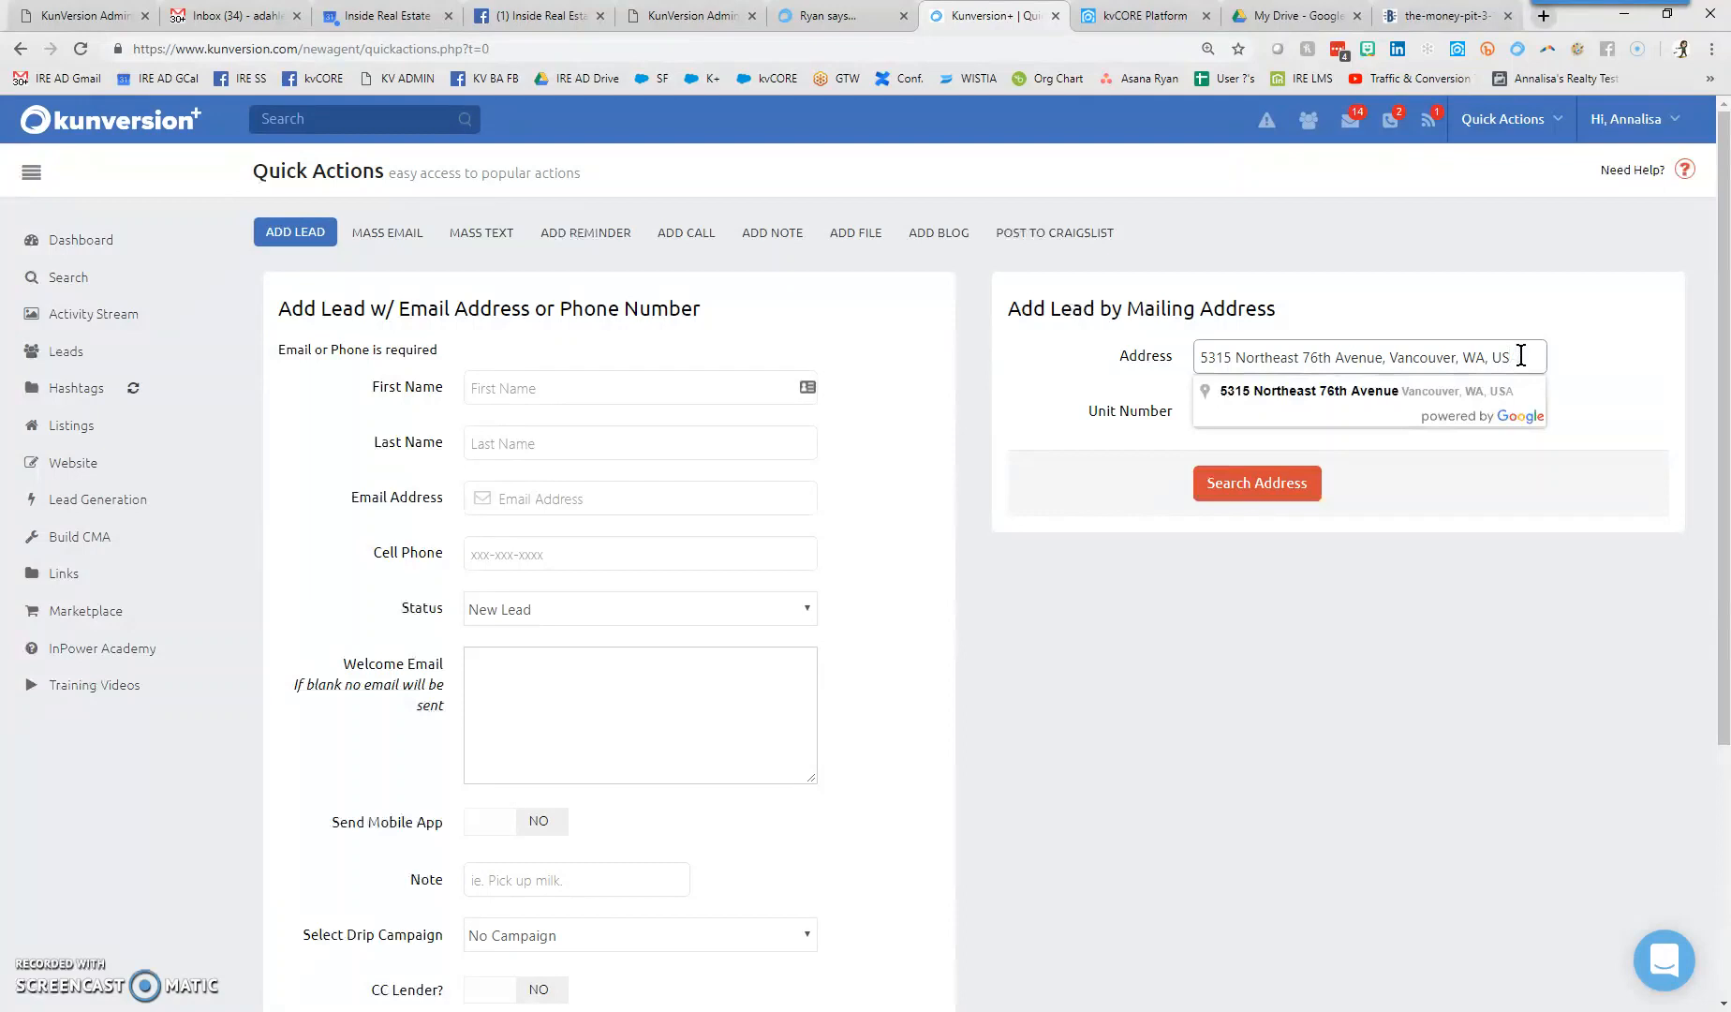
key("BackSpace")
key("BackSpace")
left_click(1316, 399)
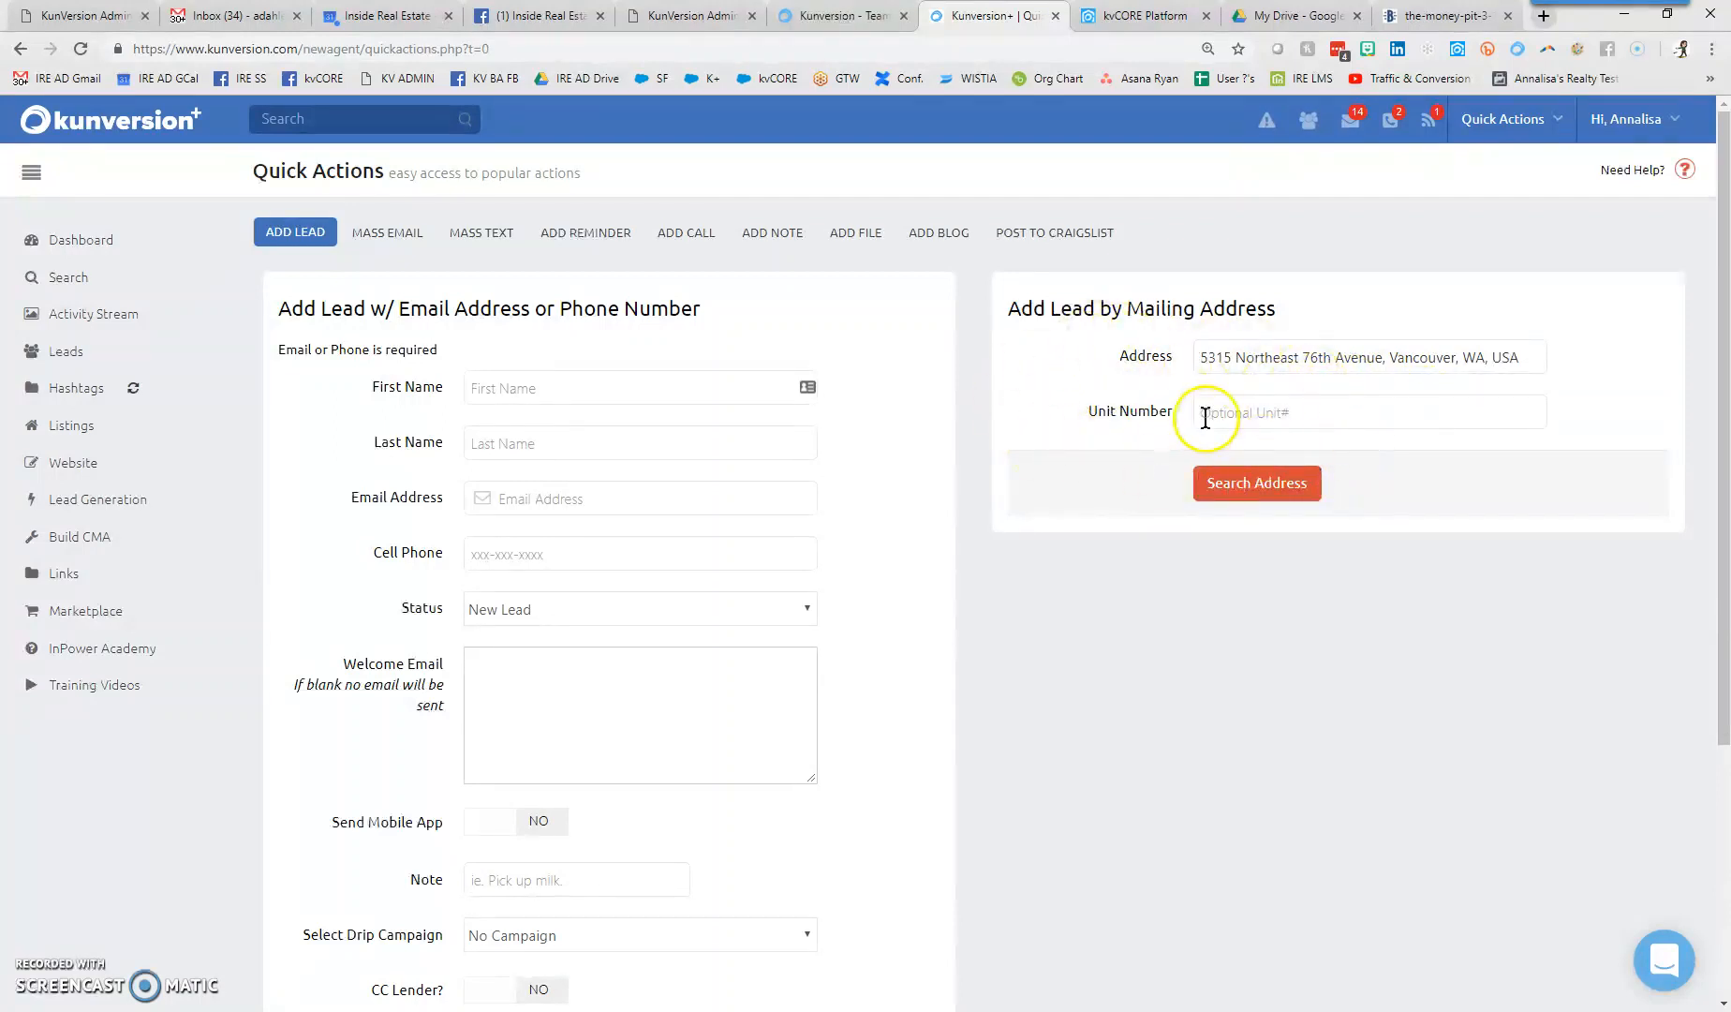
left_click(1260, 483)
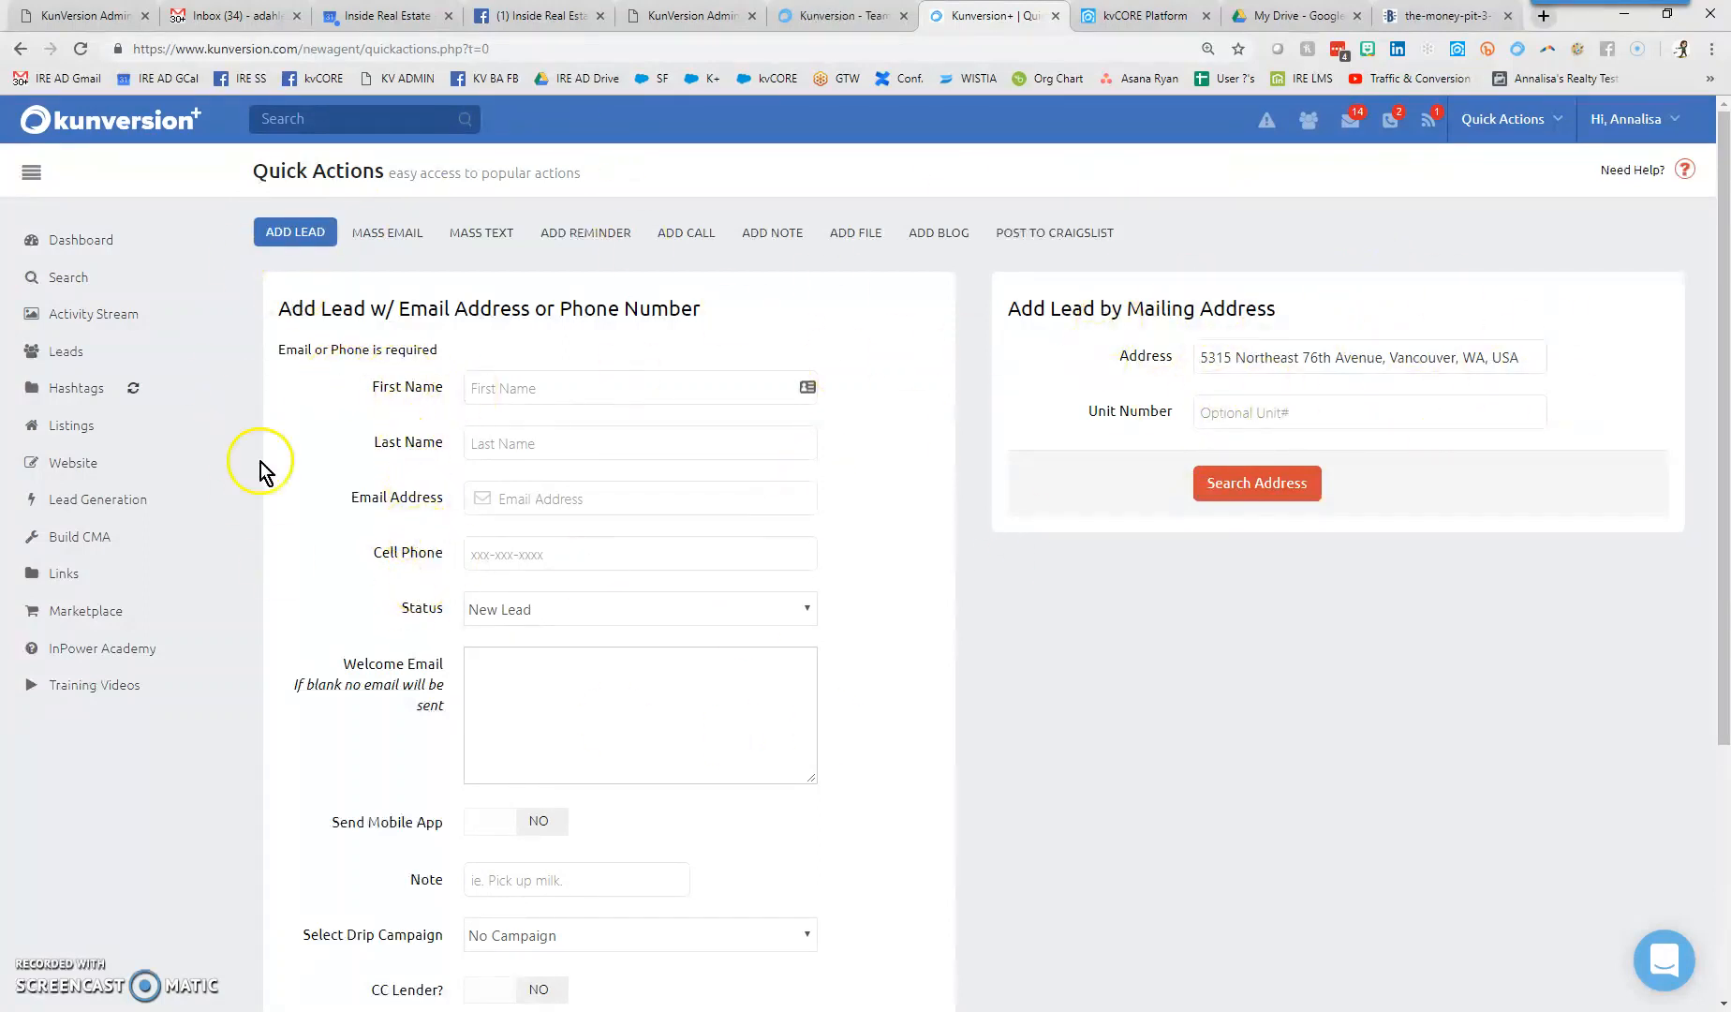
- Search the address to auto-fill the lead's first name, last name and e-mail
left_click(1292, 477)
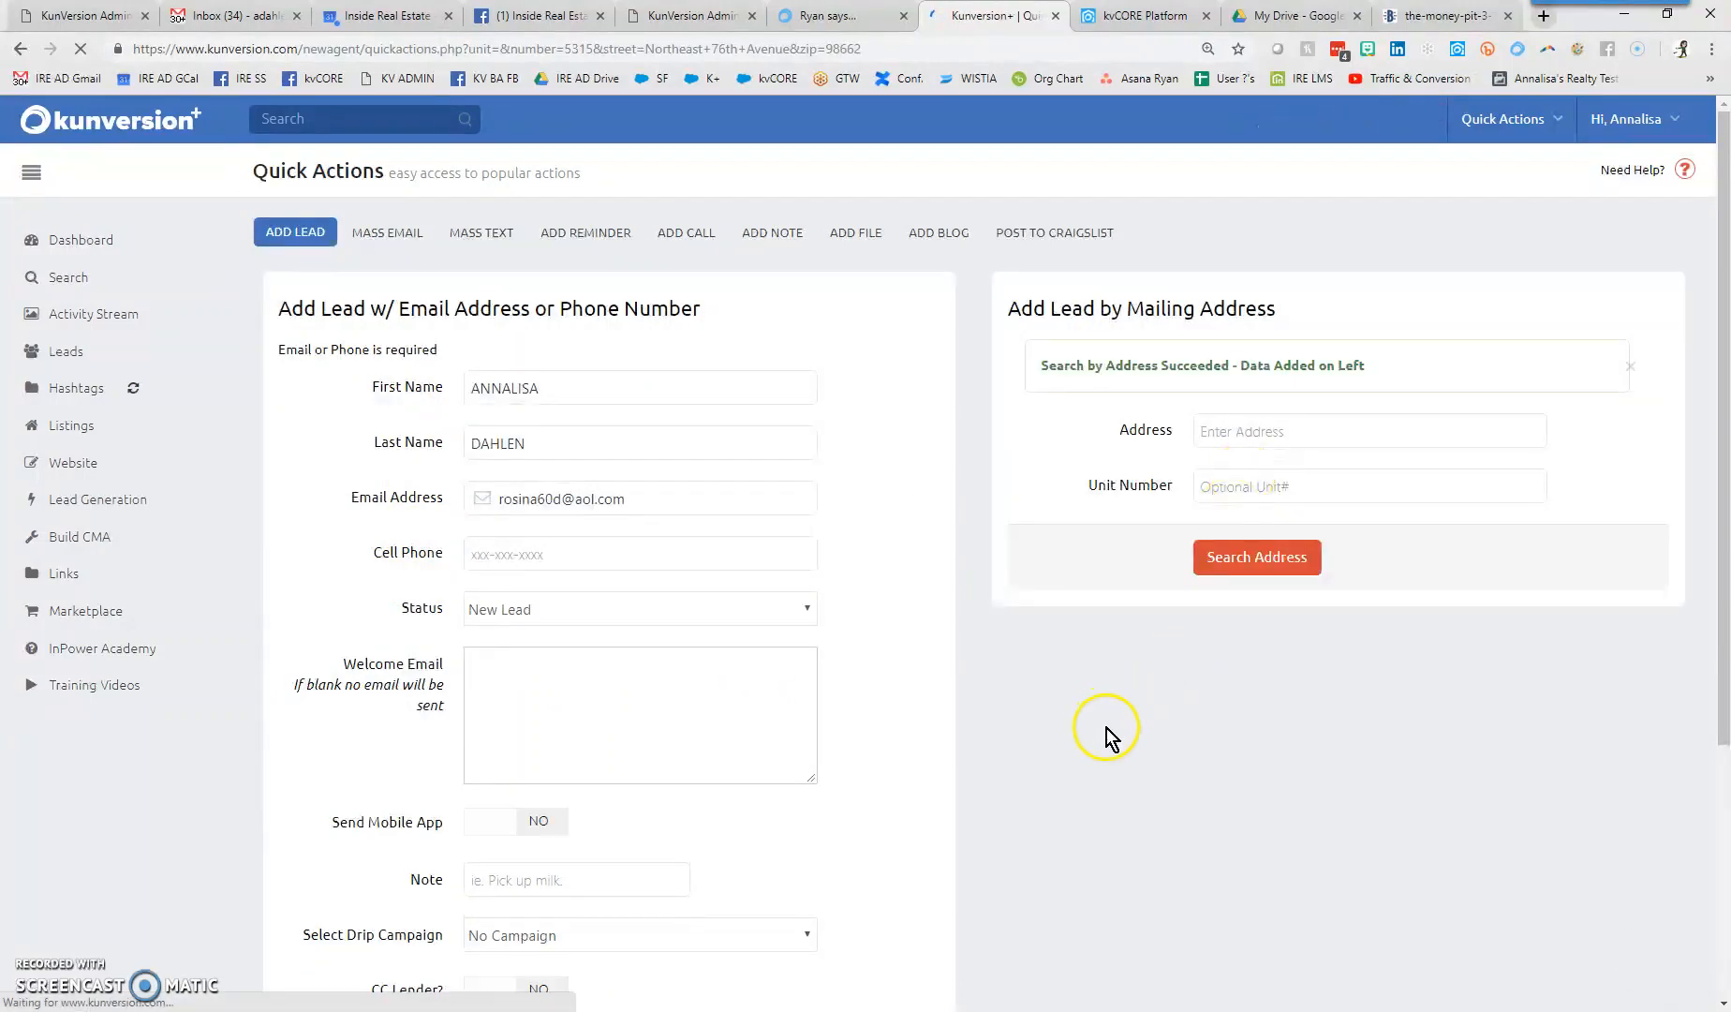
left_click(560, 389)
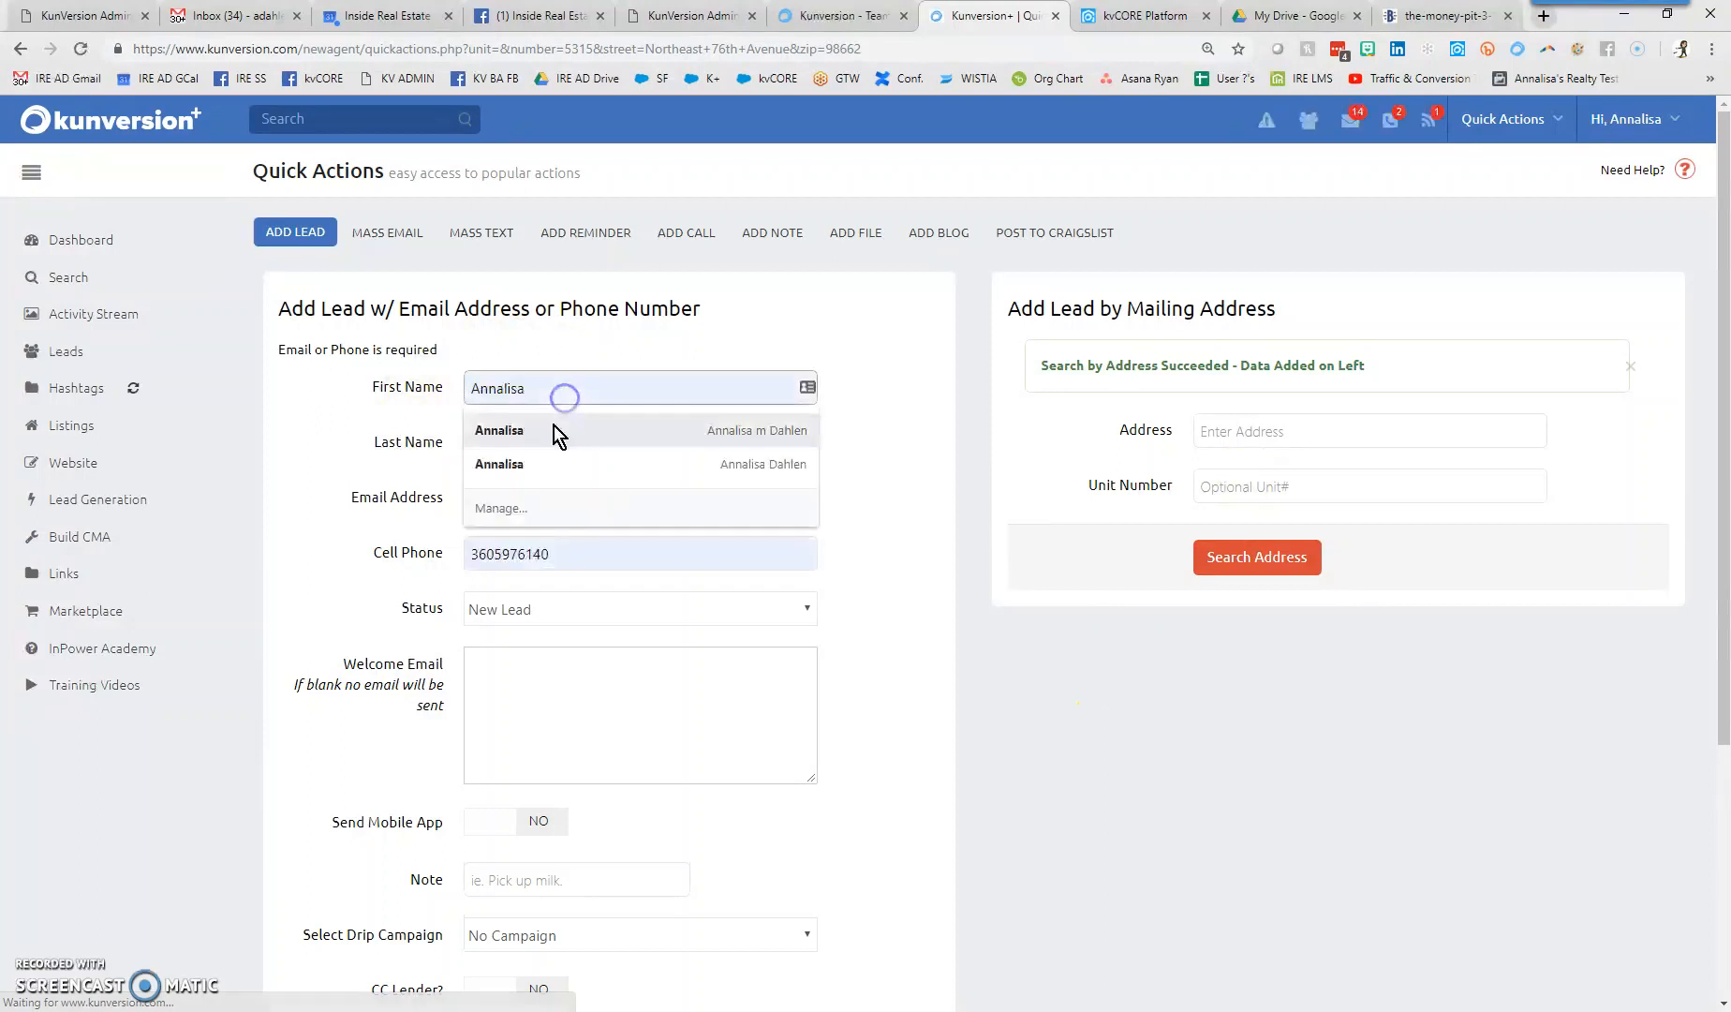
left_click(345, 434)
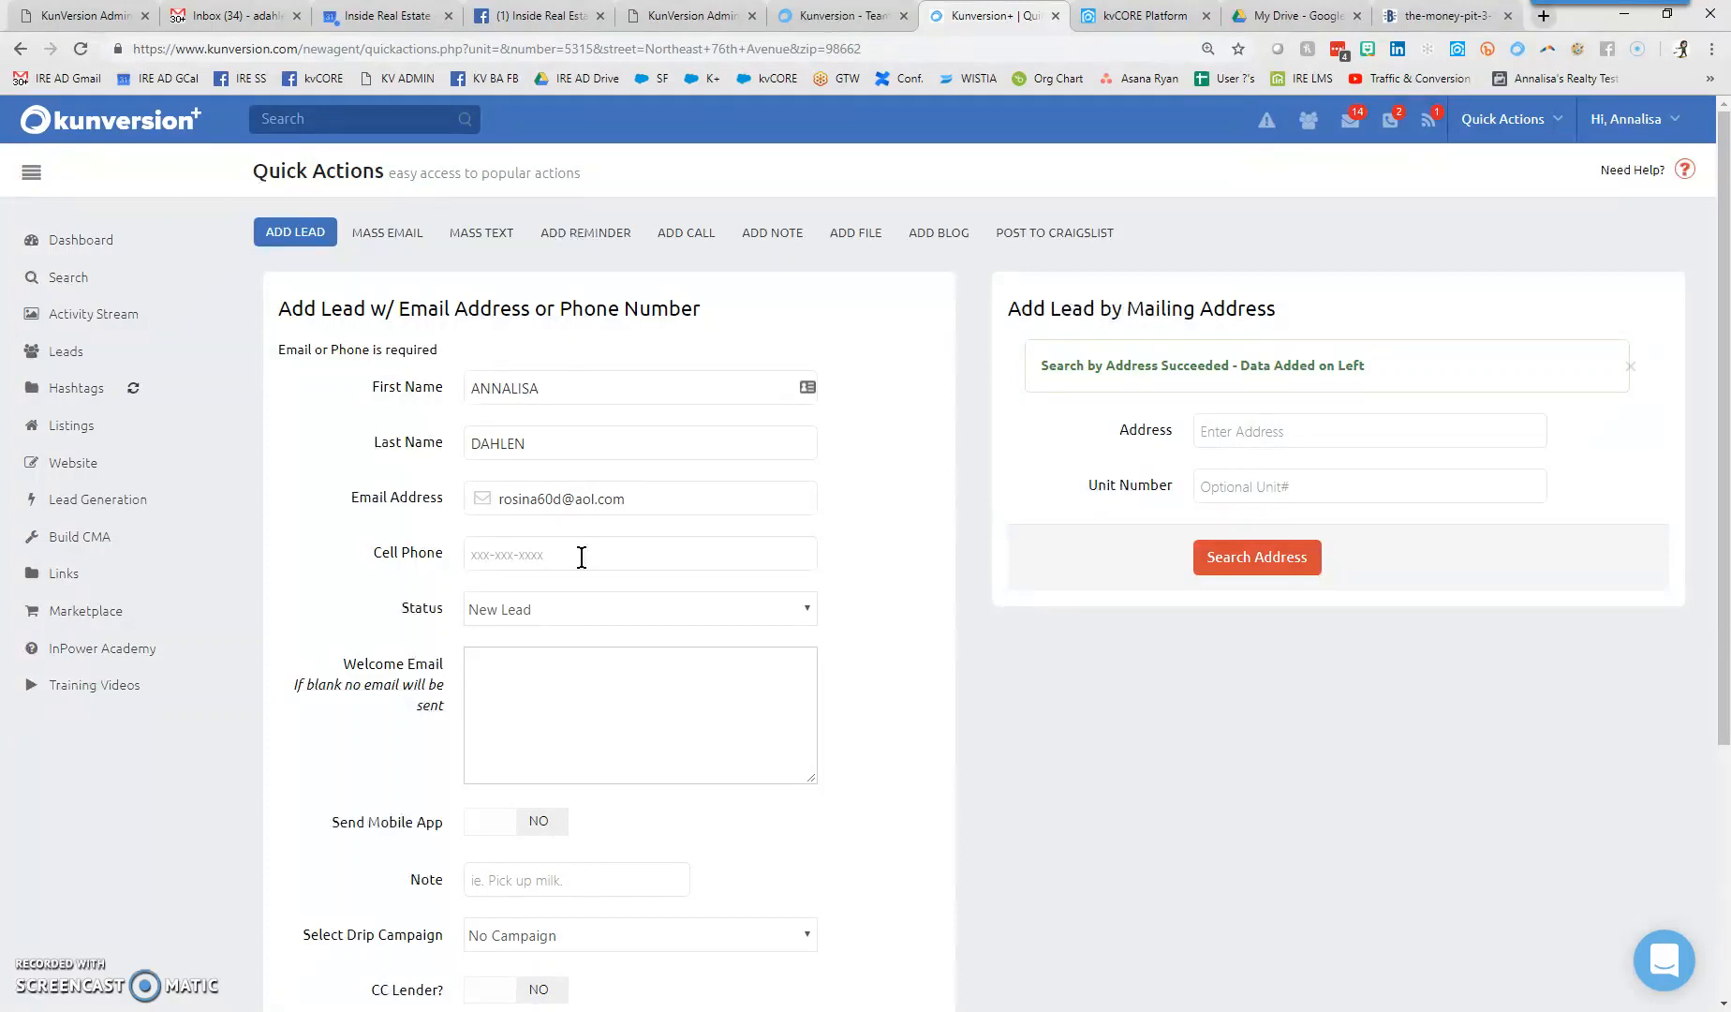
- Copy the filled-in e-mail address
left_click_drag(633, 497, 503, 511)
right_click(504, 510)
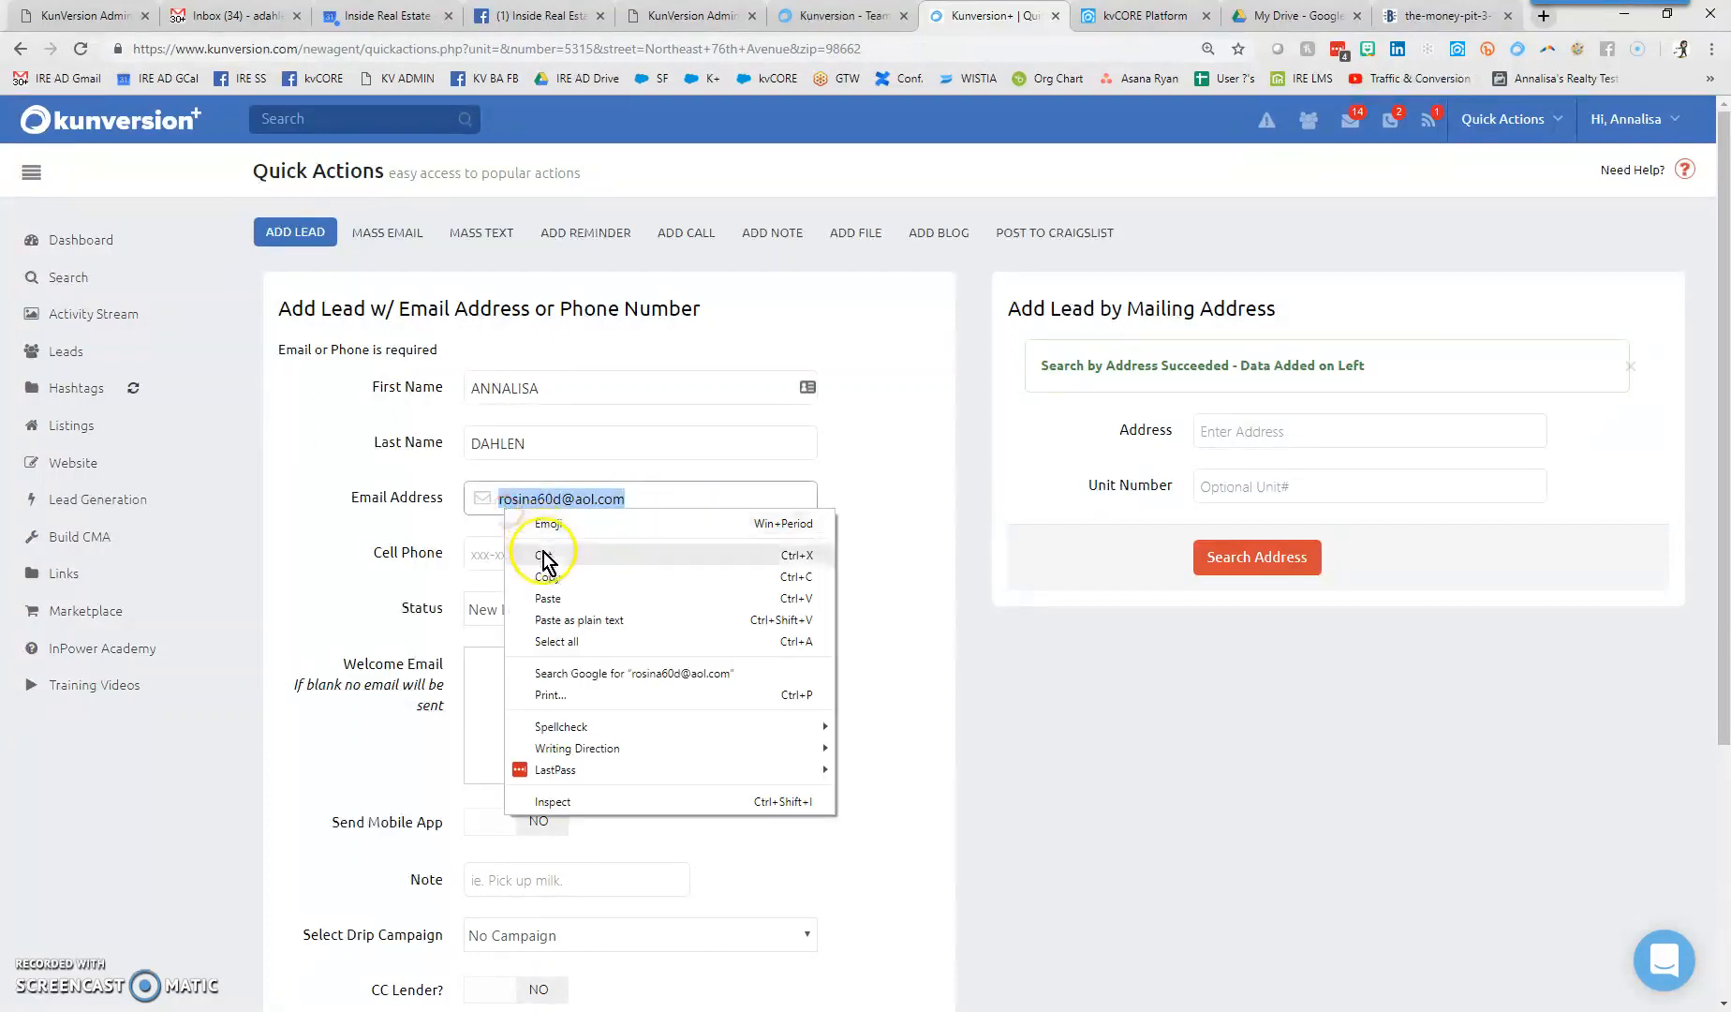
left_click(549, 578)
- Open the SearchBug website in a new browser tab
left_click(1546, 18)
type("searchbu")
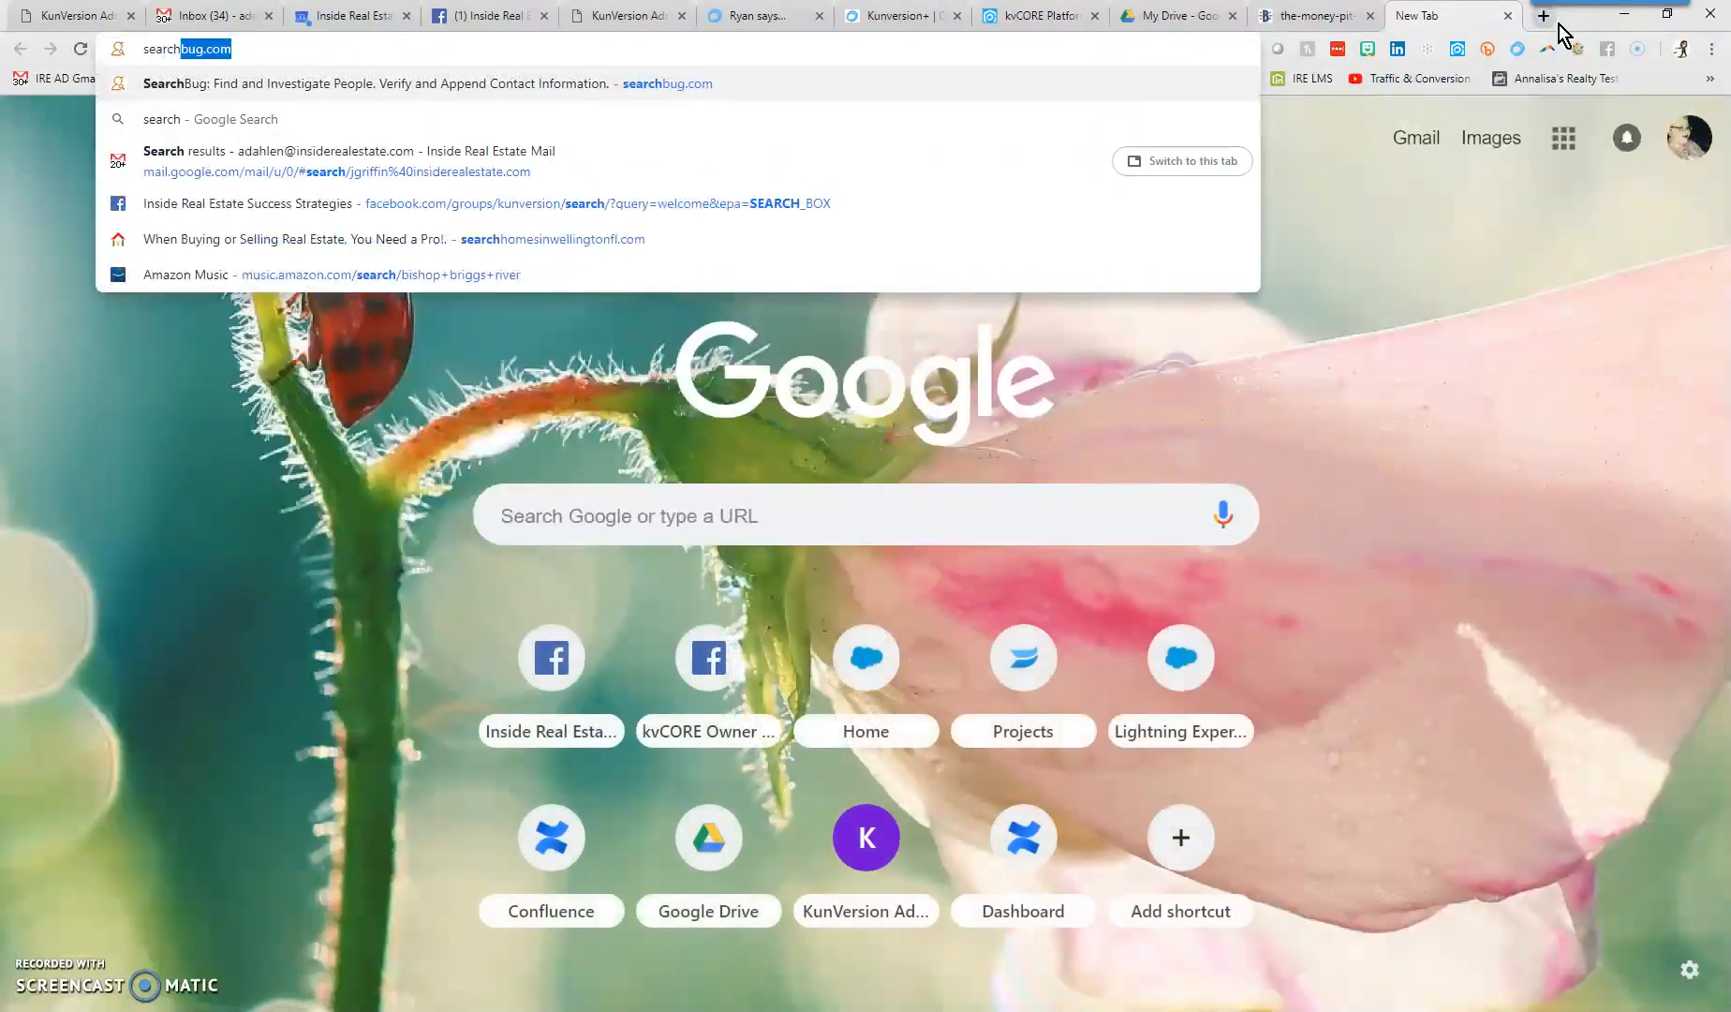
type("g.c")
key("Return")
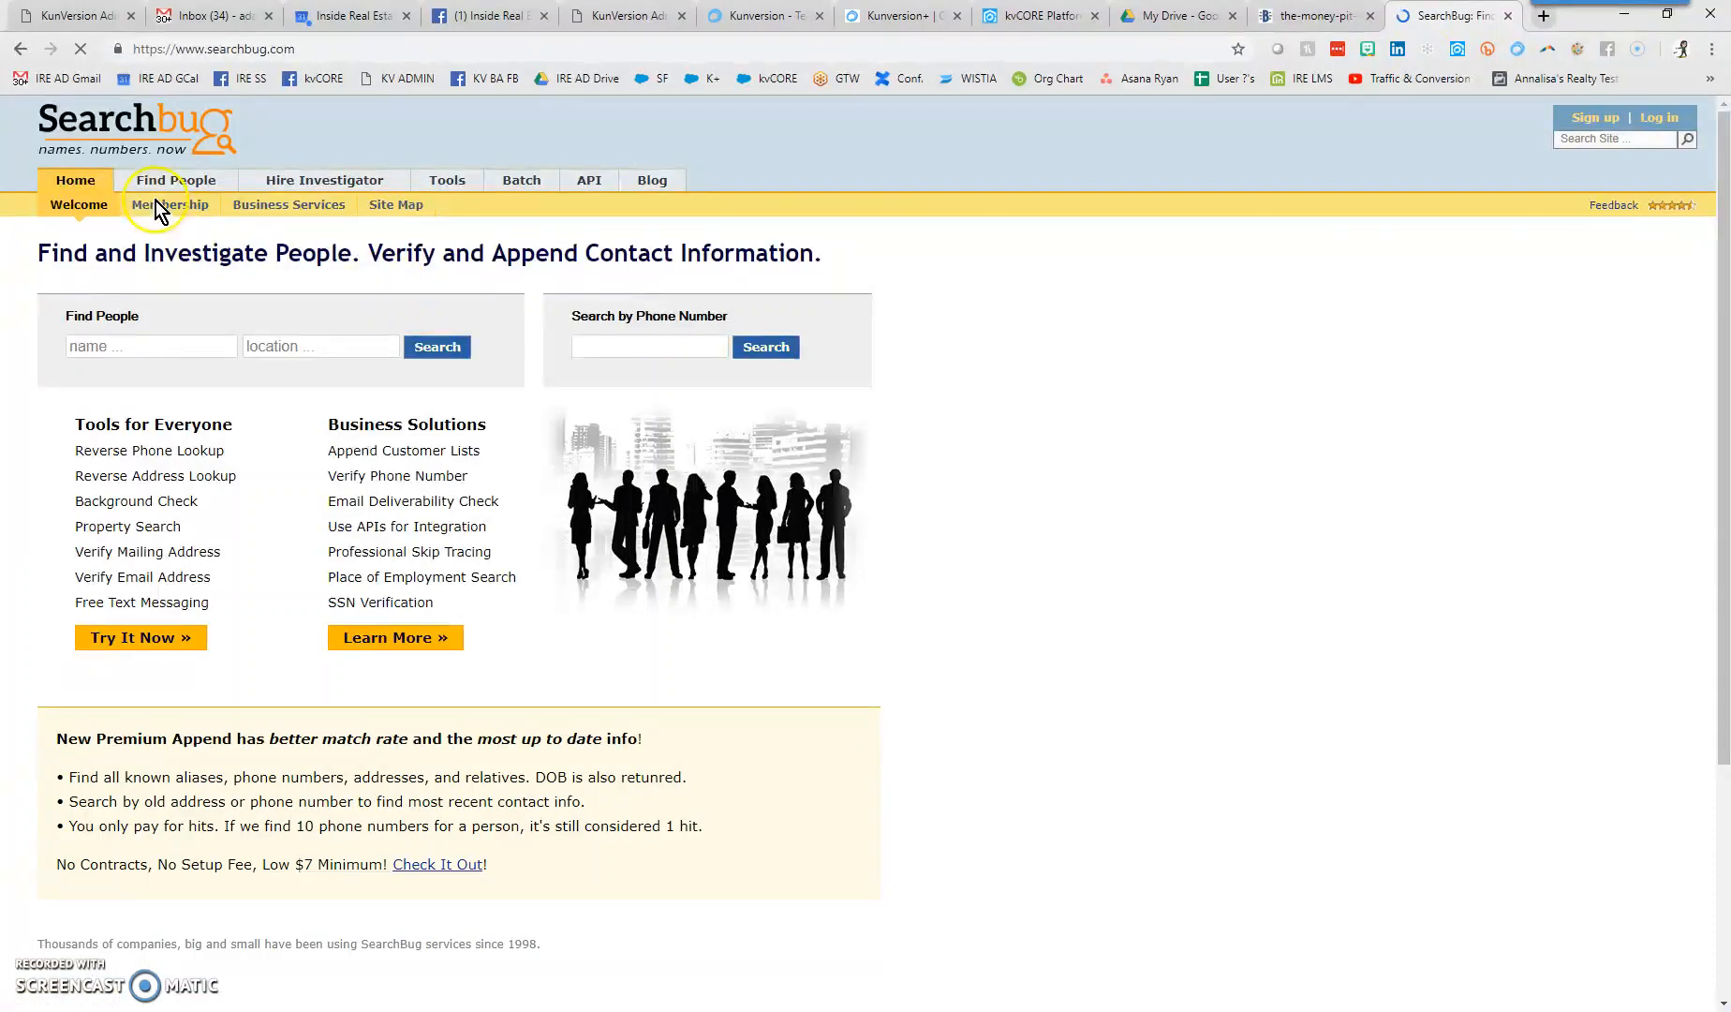
- Run a SearchBug people search by the copied e-mail, then return to Kunversion
left_click(160, 186)
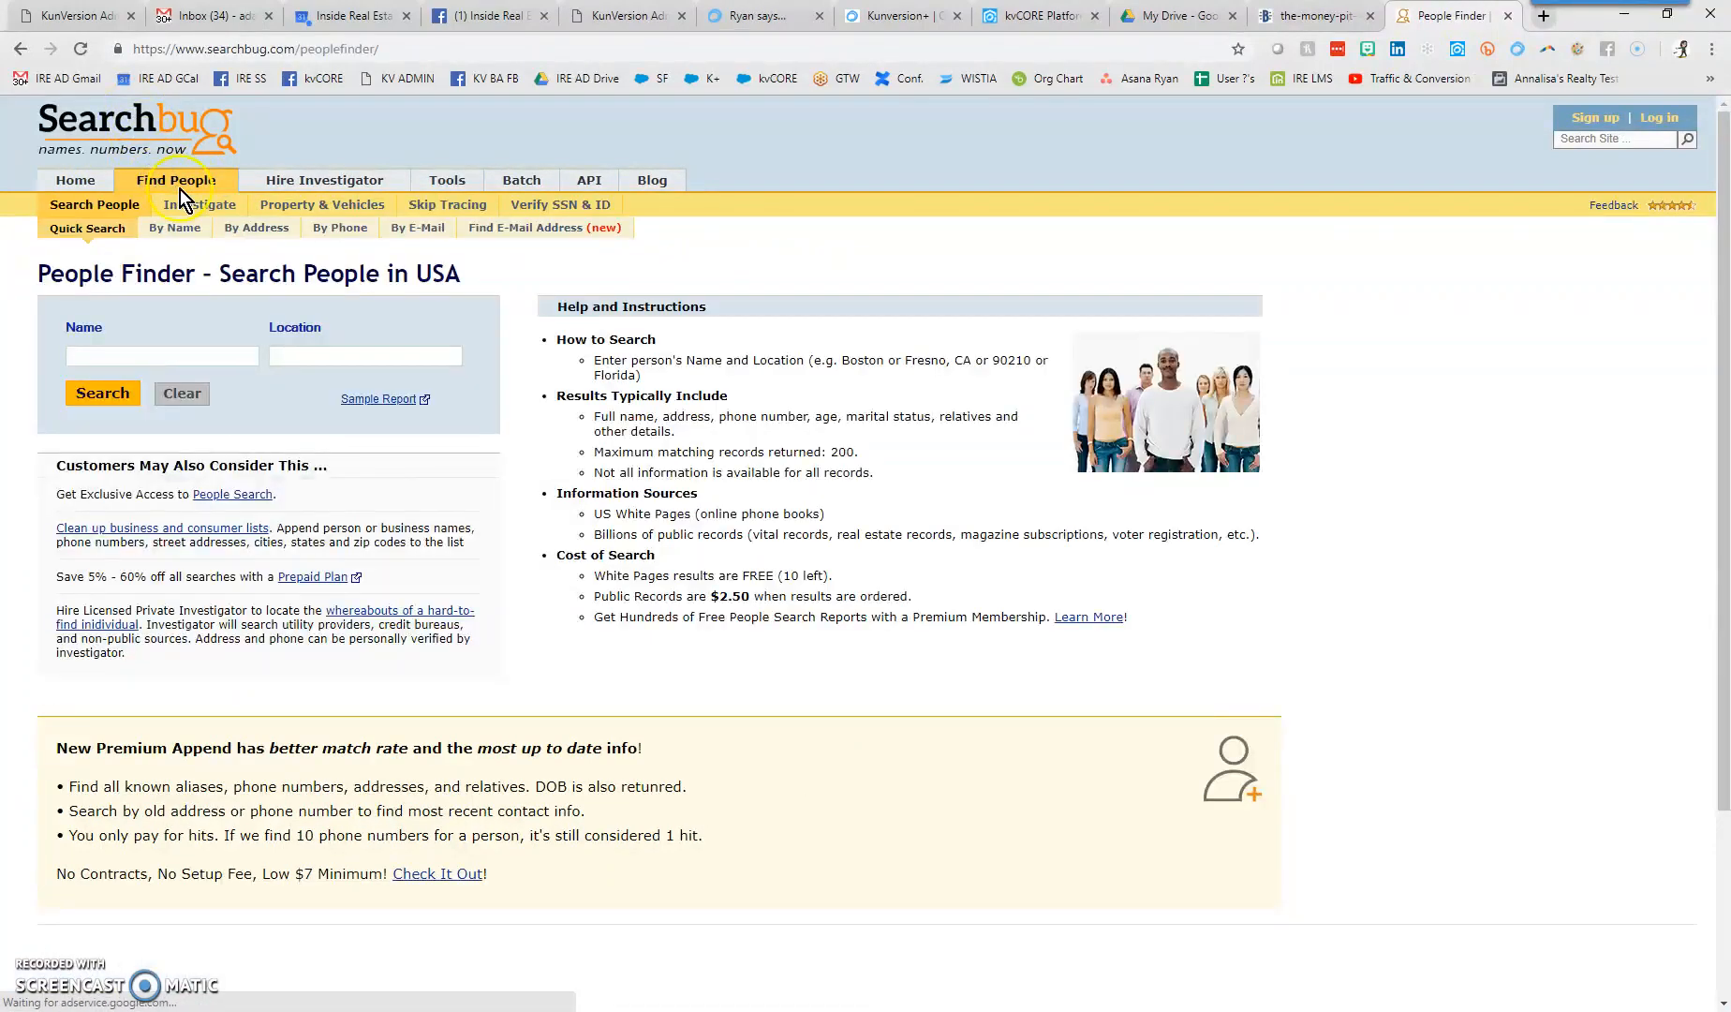
left_click(436, 232)
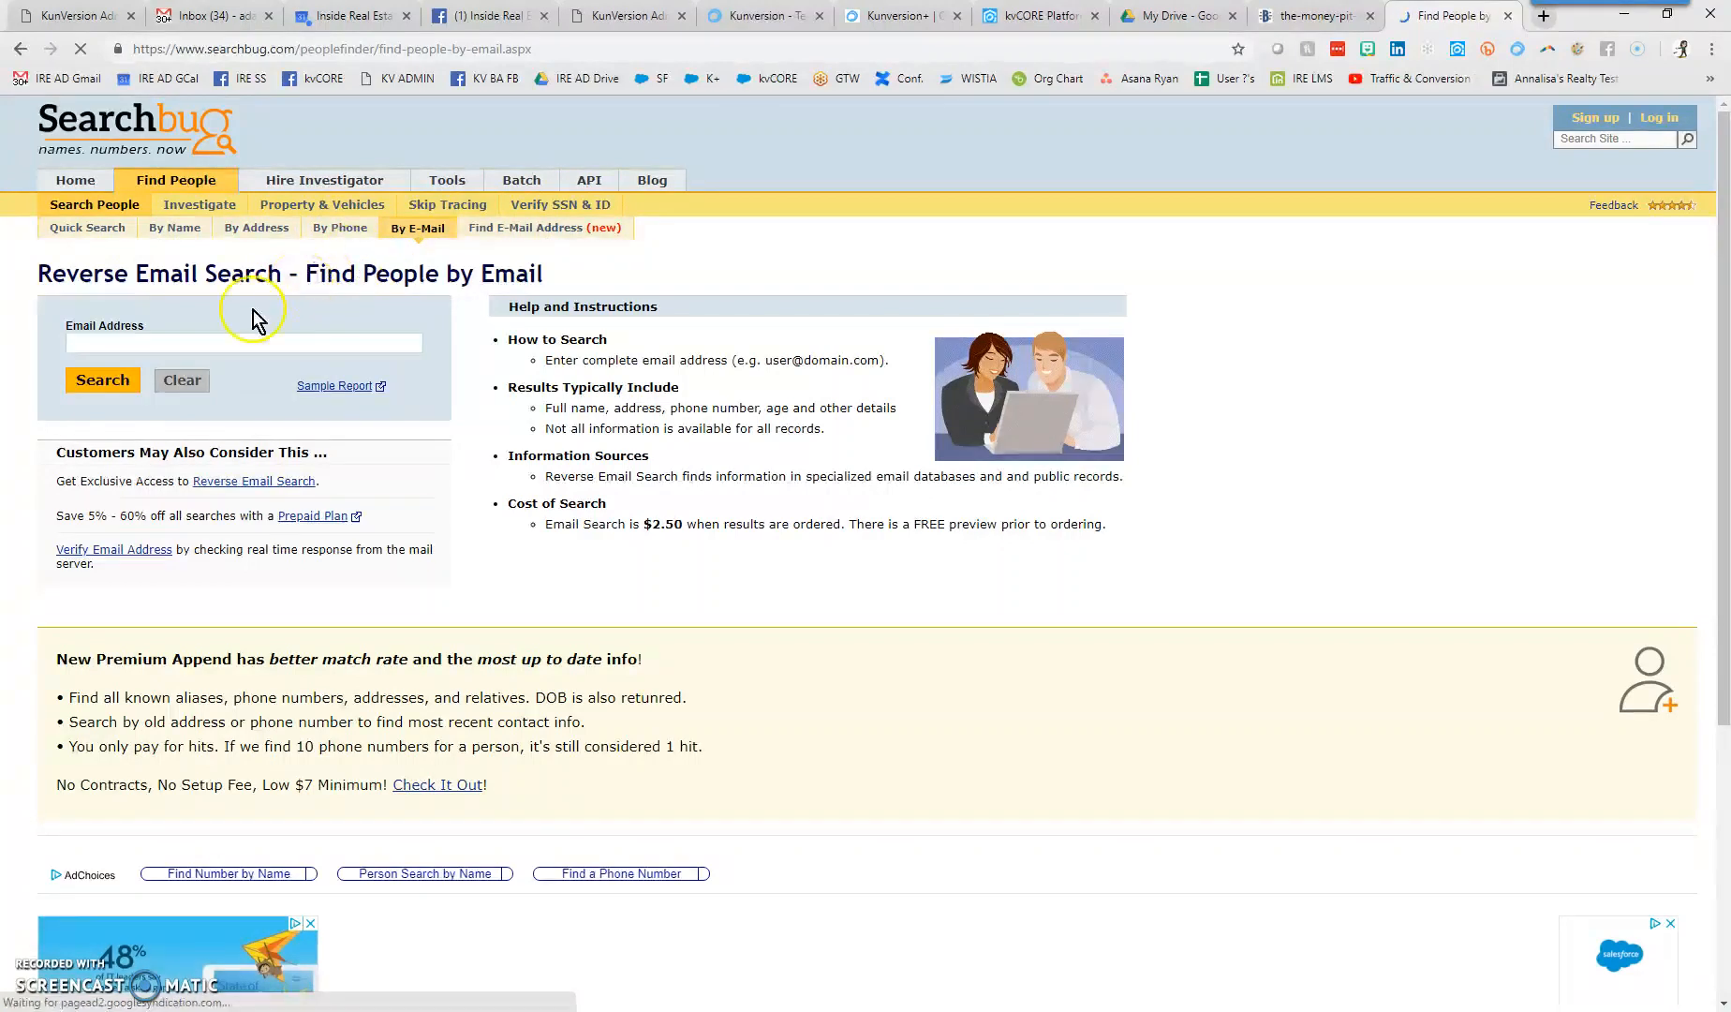
right_click(217, 343)
left_click(281, 487)
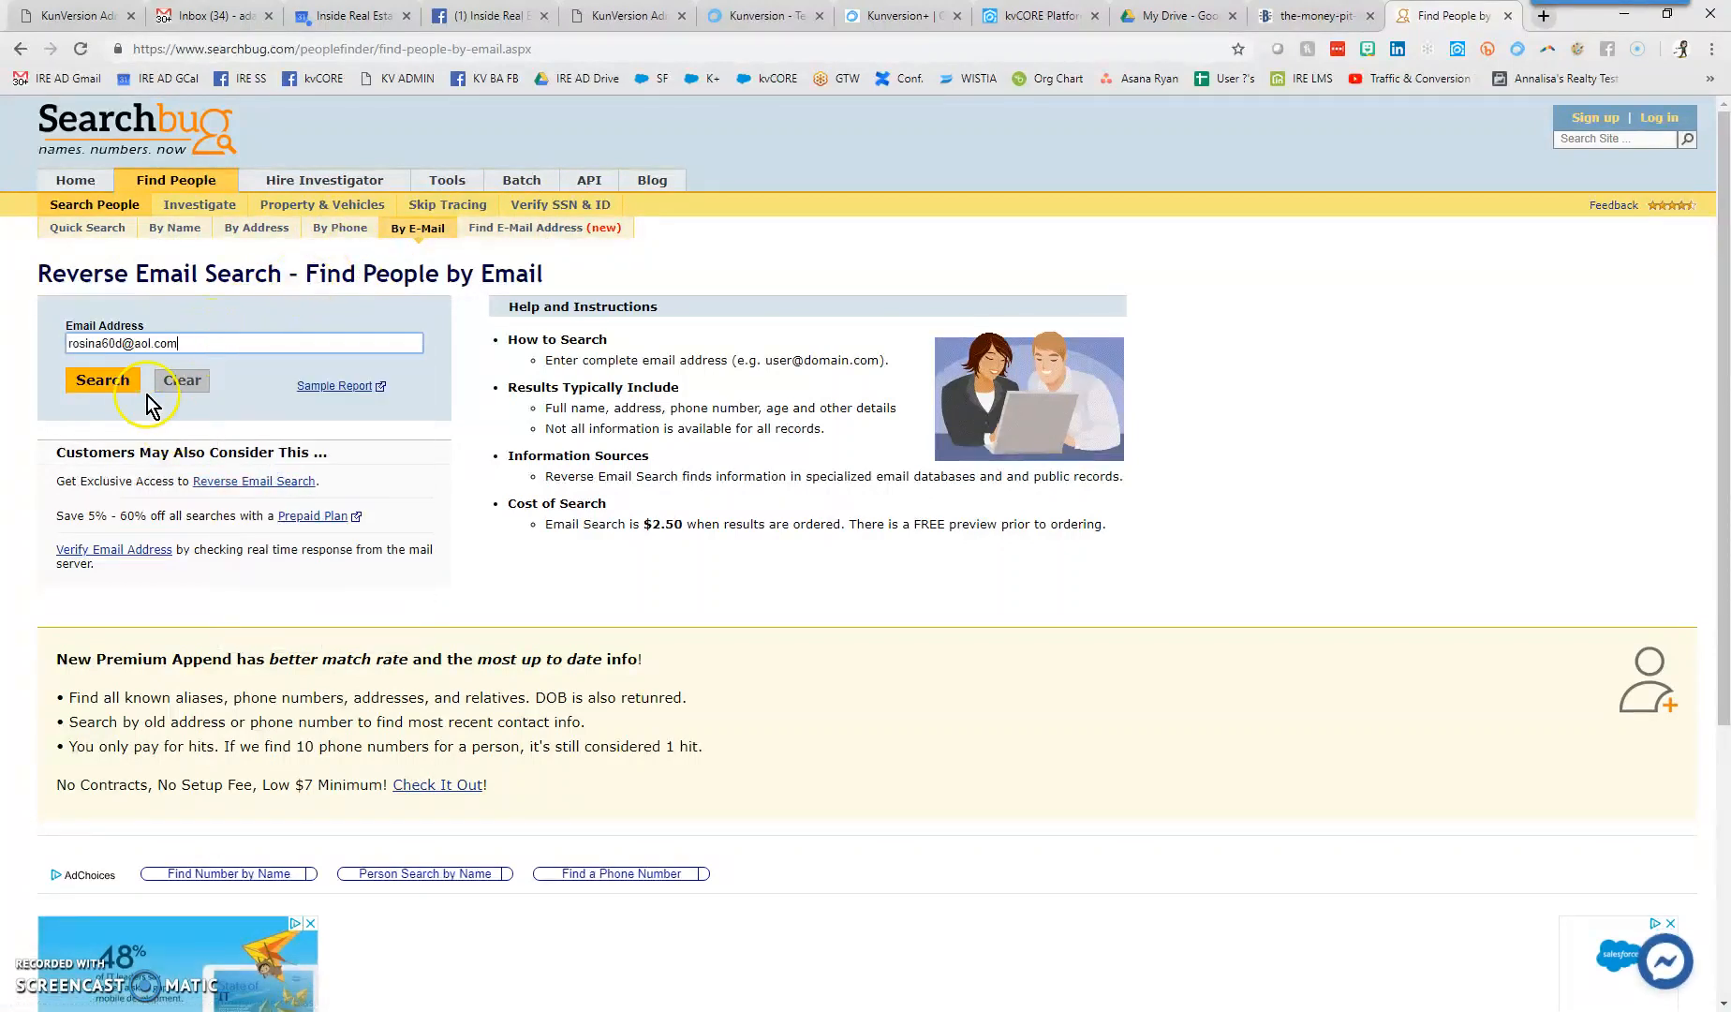
left_click(103, 381)
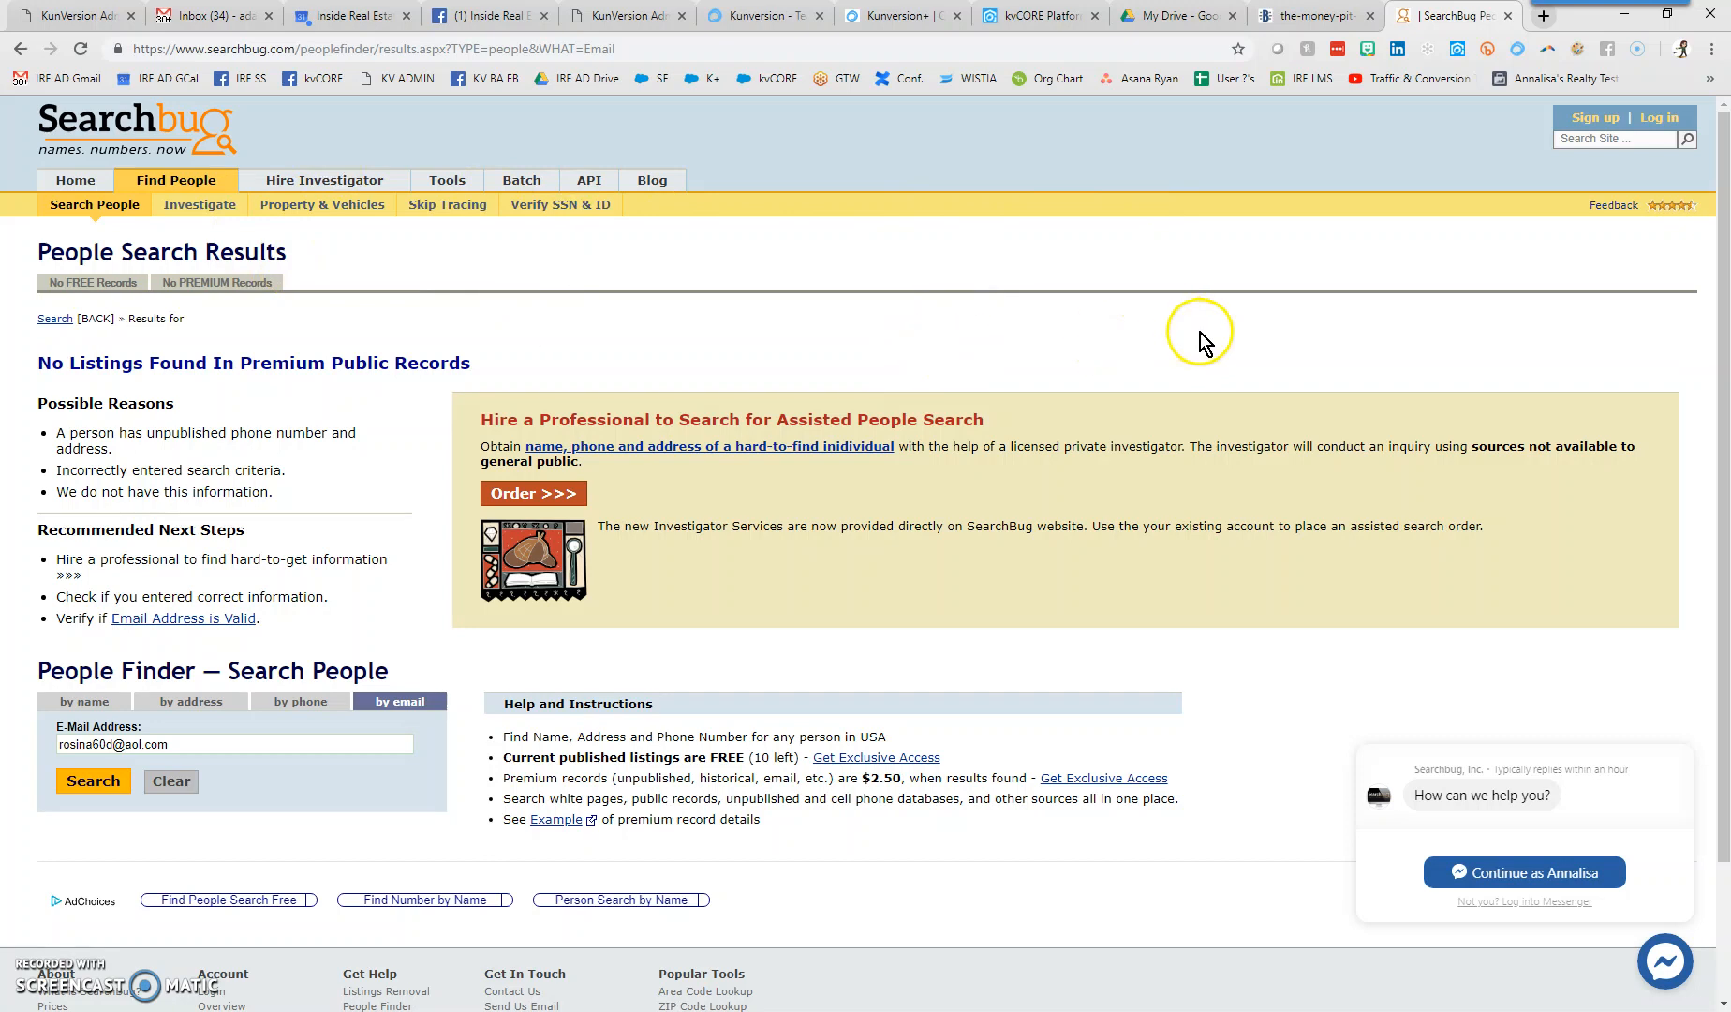
left_click(905, 16)
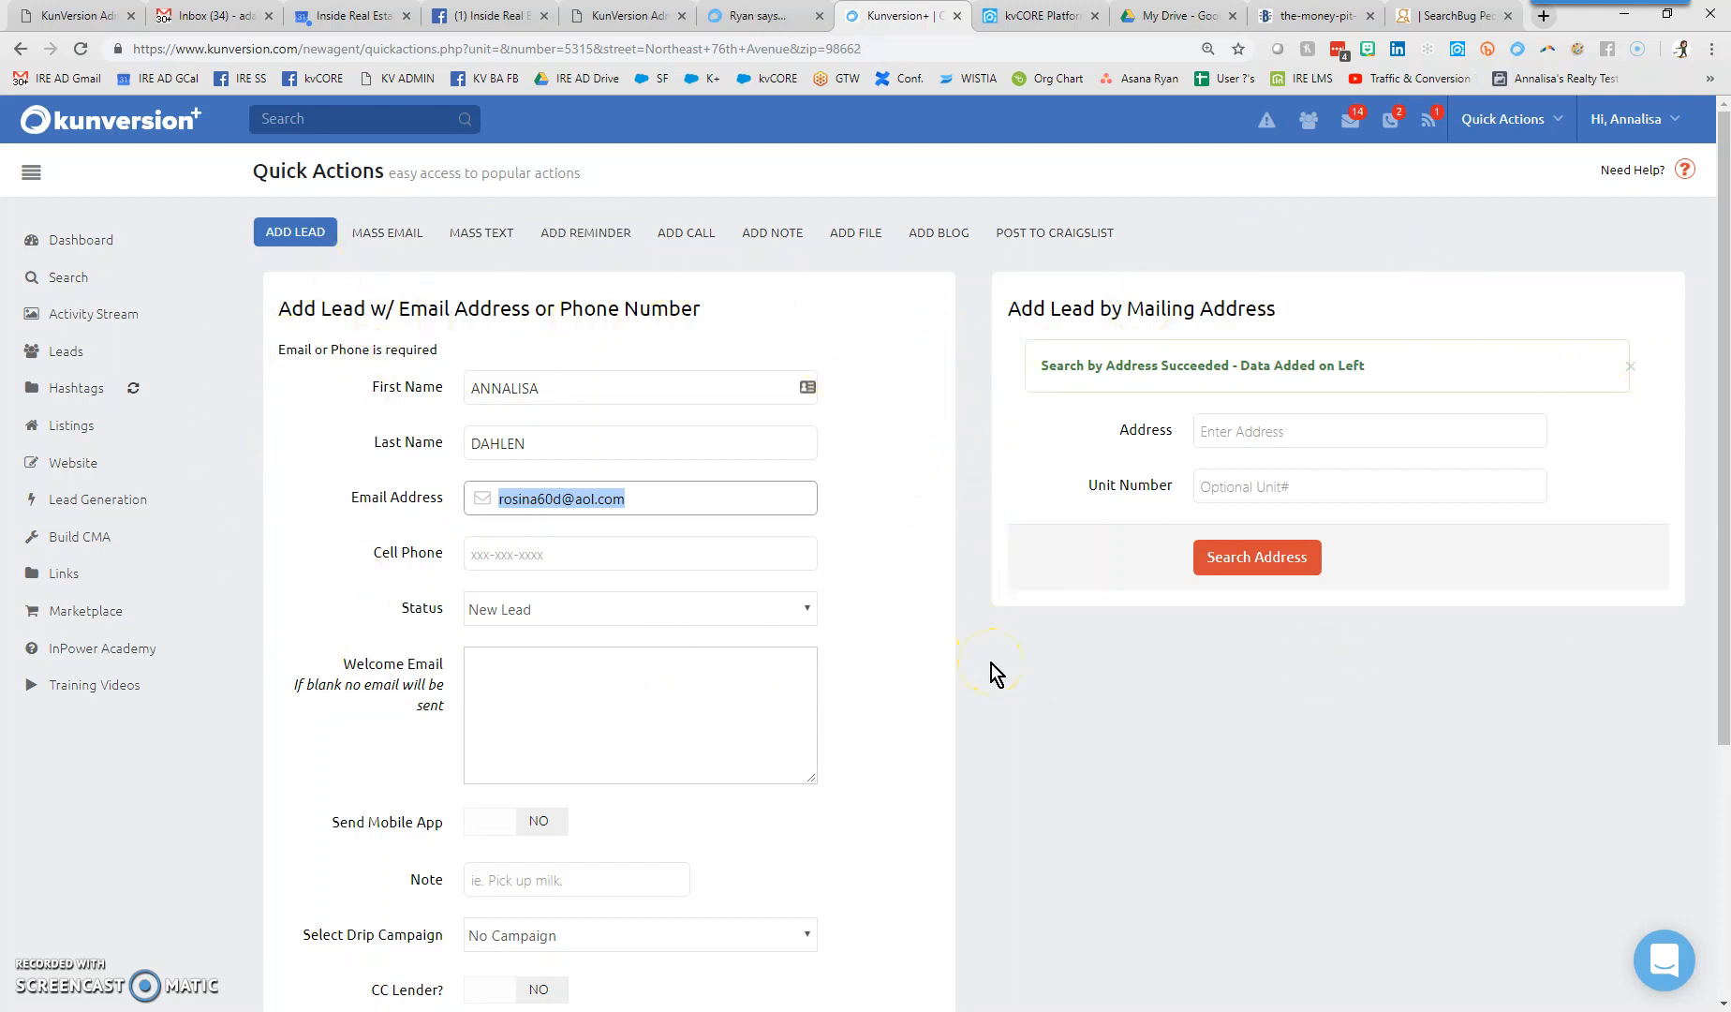
- Tick the checkbox confirming the lead's permission to be texted, called and emailed
scroll(974, 677, "down", 4)
left_click_drag(456, 745, 293, 676)
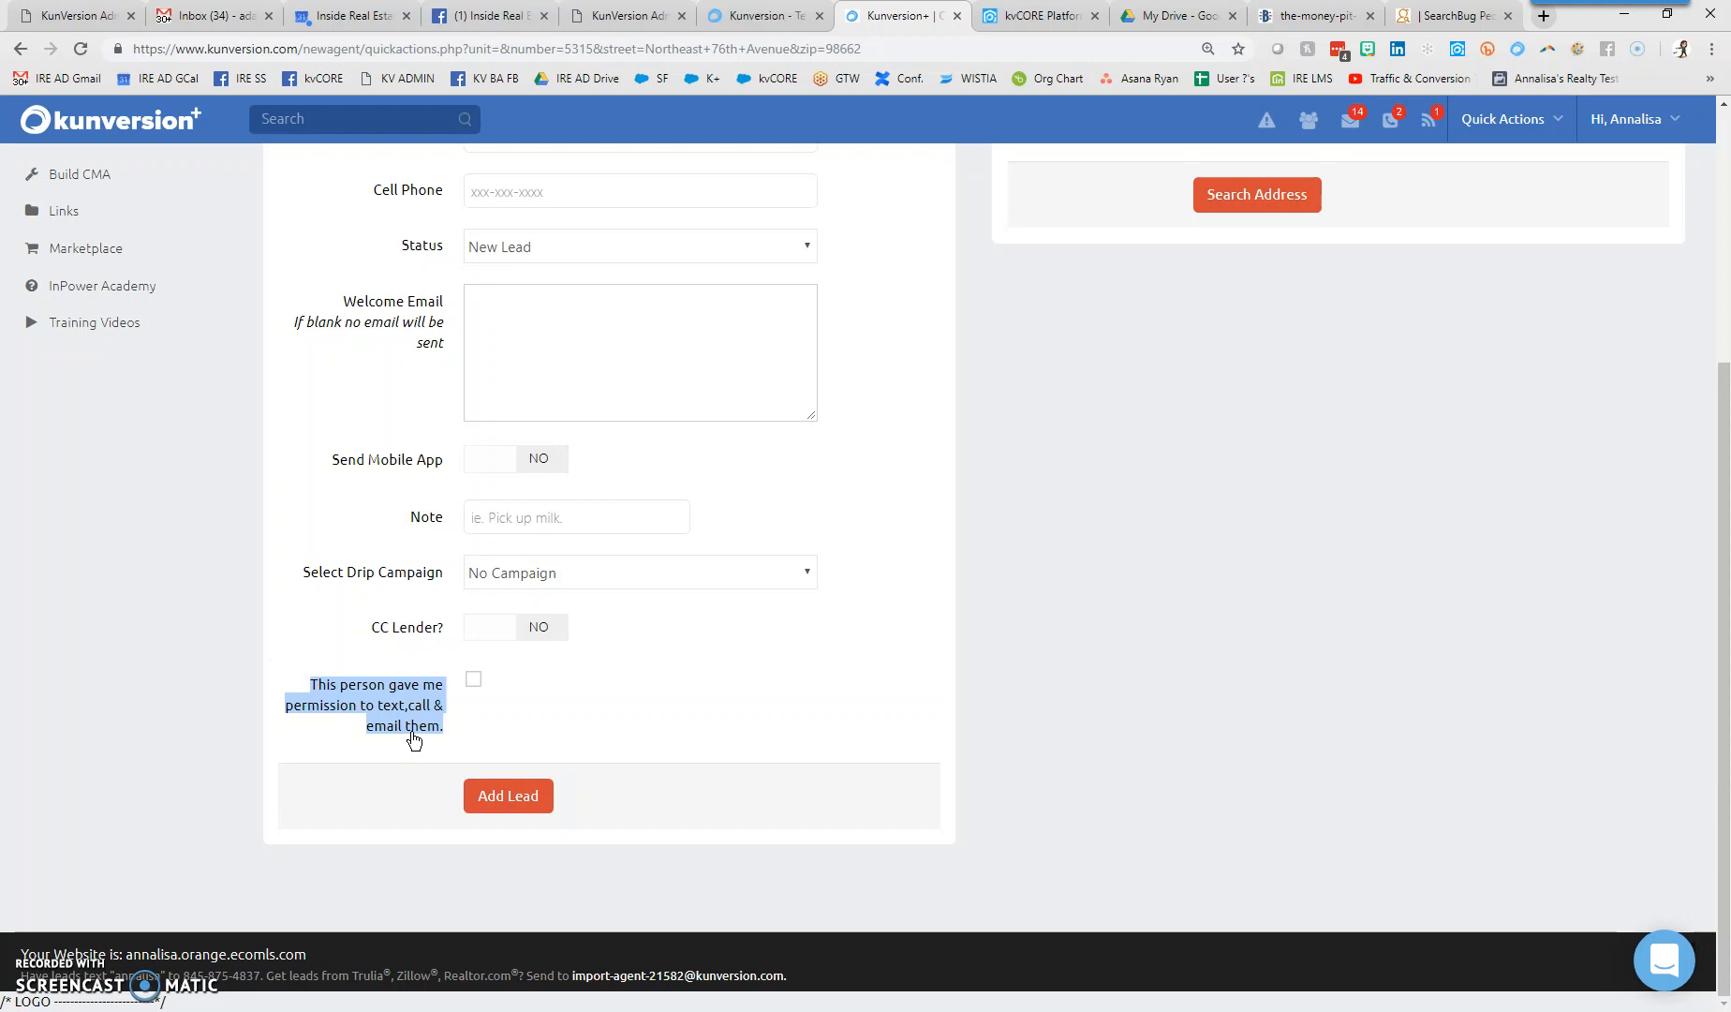
left_click(597, 710)
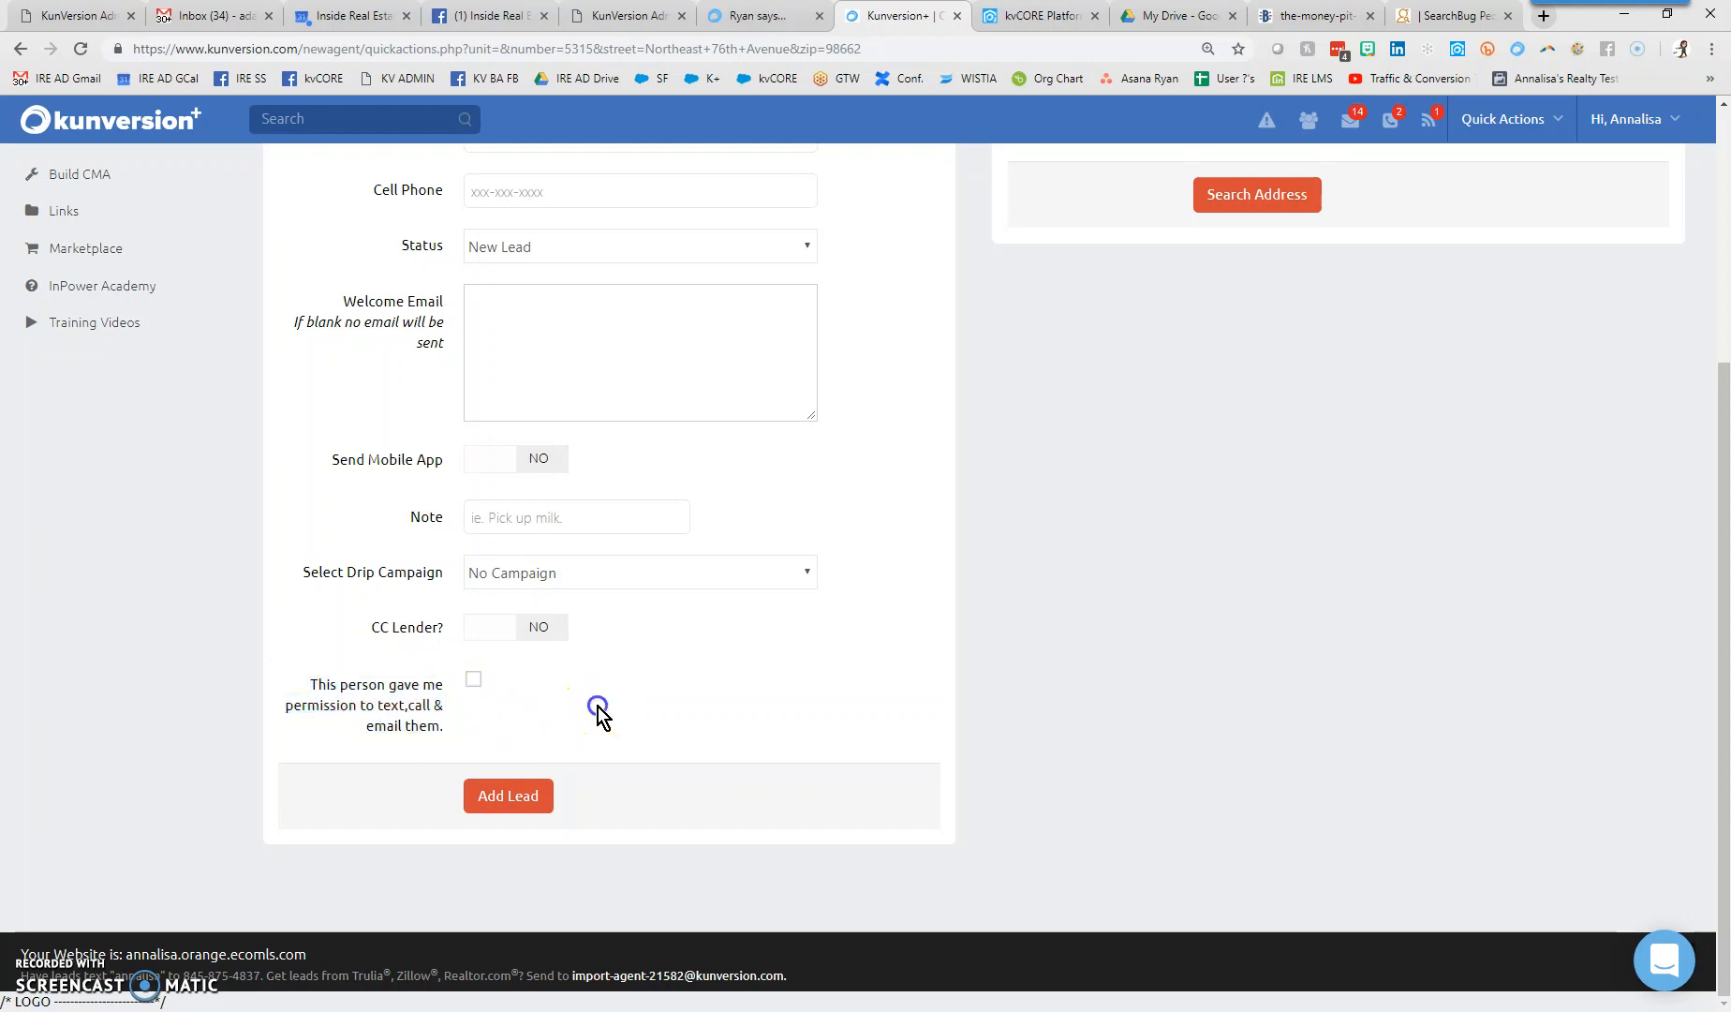
left_click(474, 680)
- Keep the lead's status set to New Lead
scroll(908, 703, "up", 4)
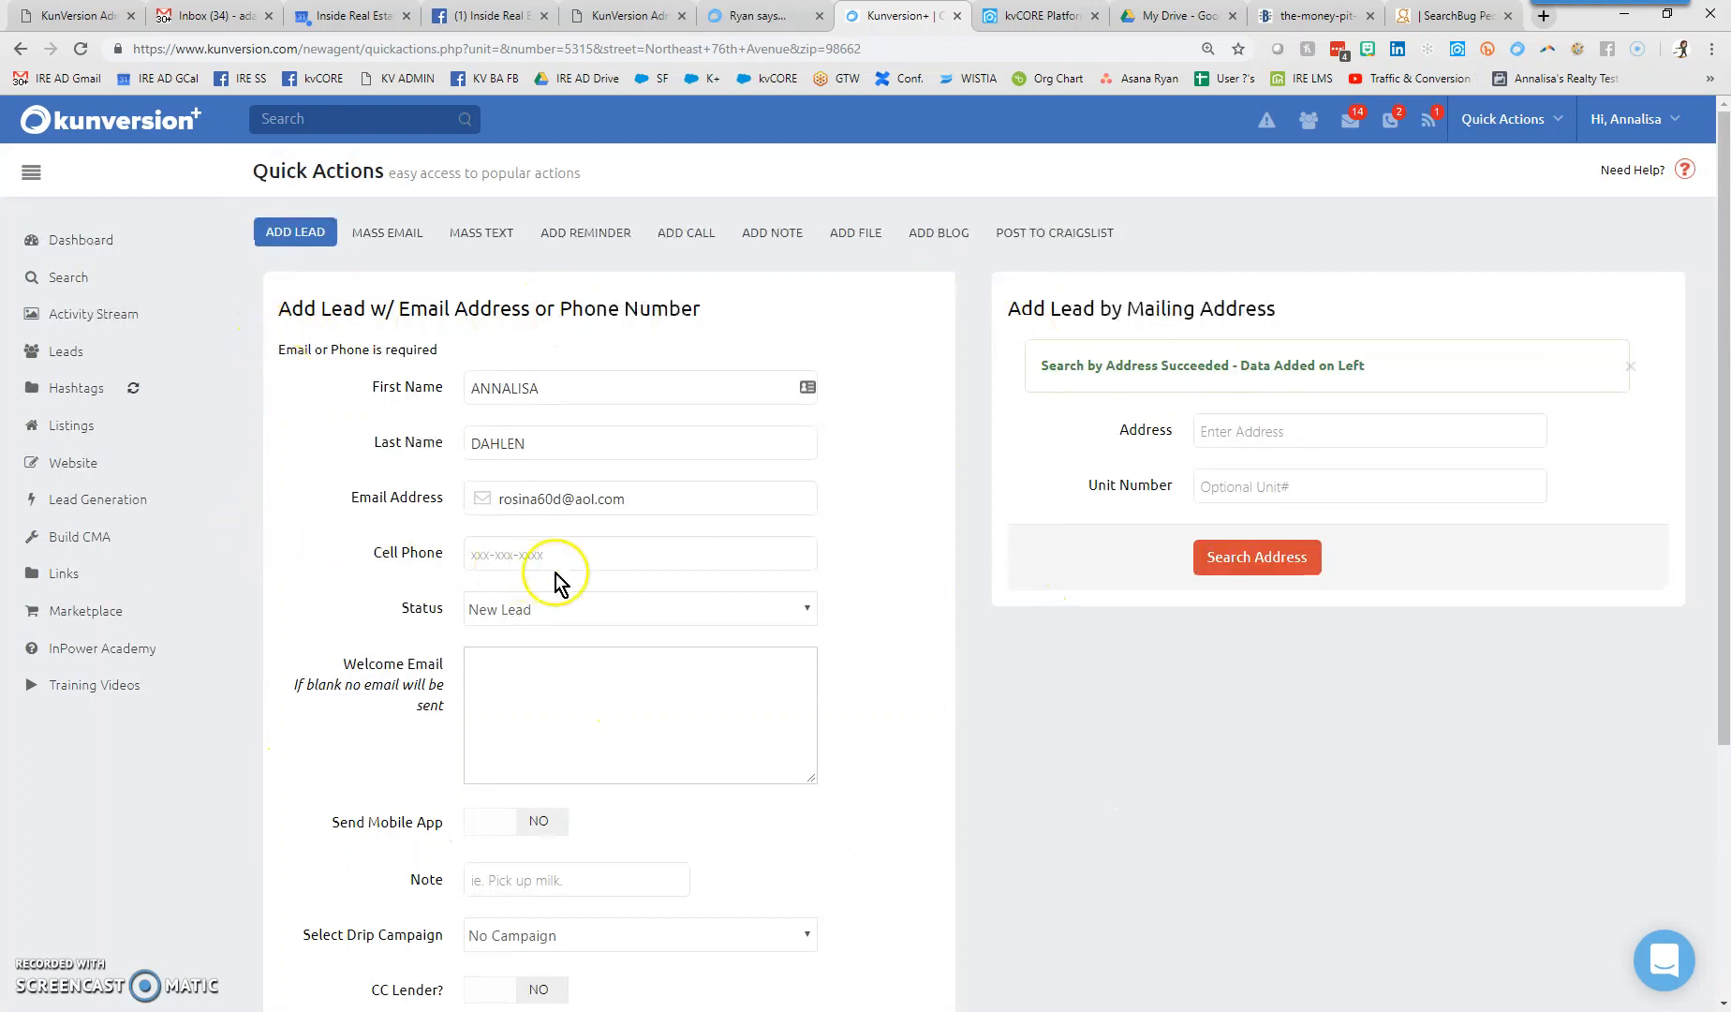
left_click(559, 614)
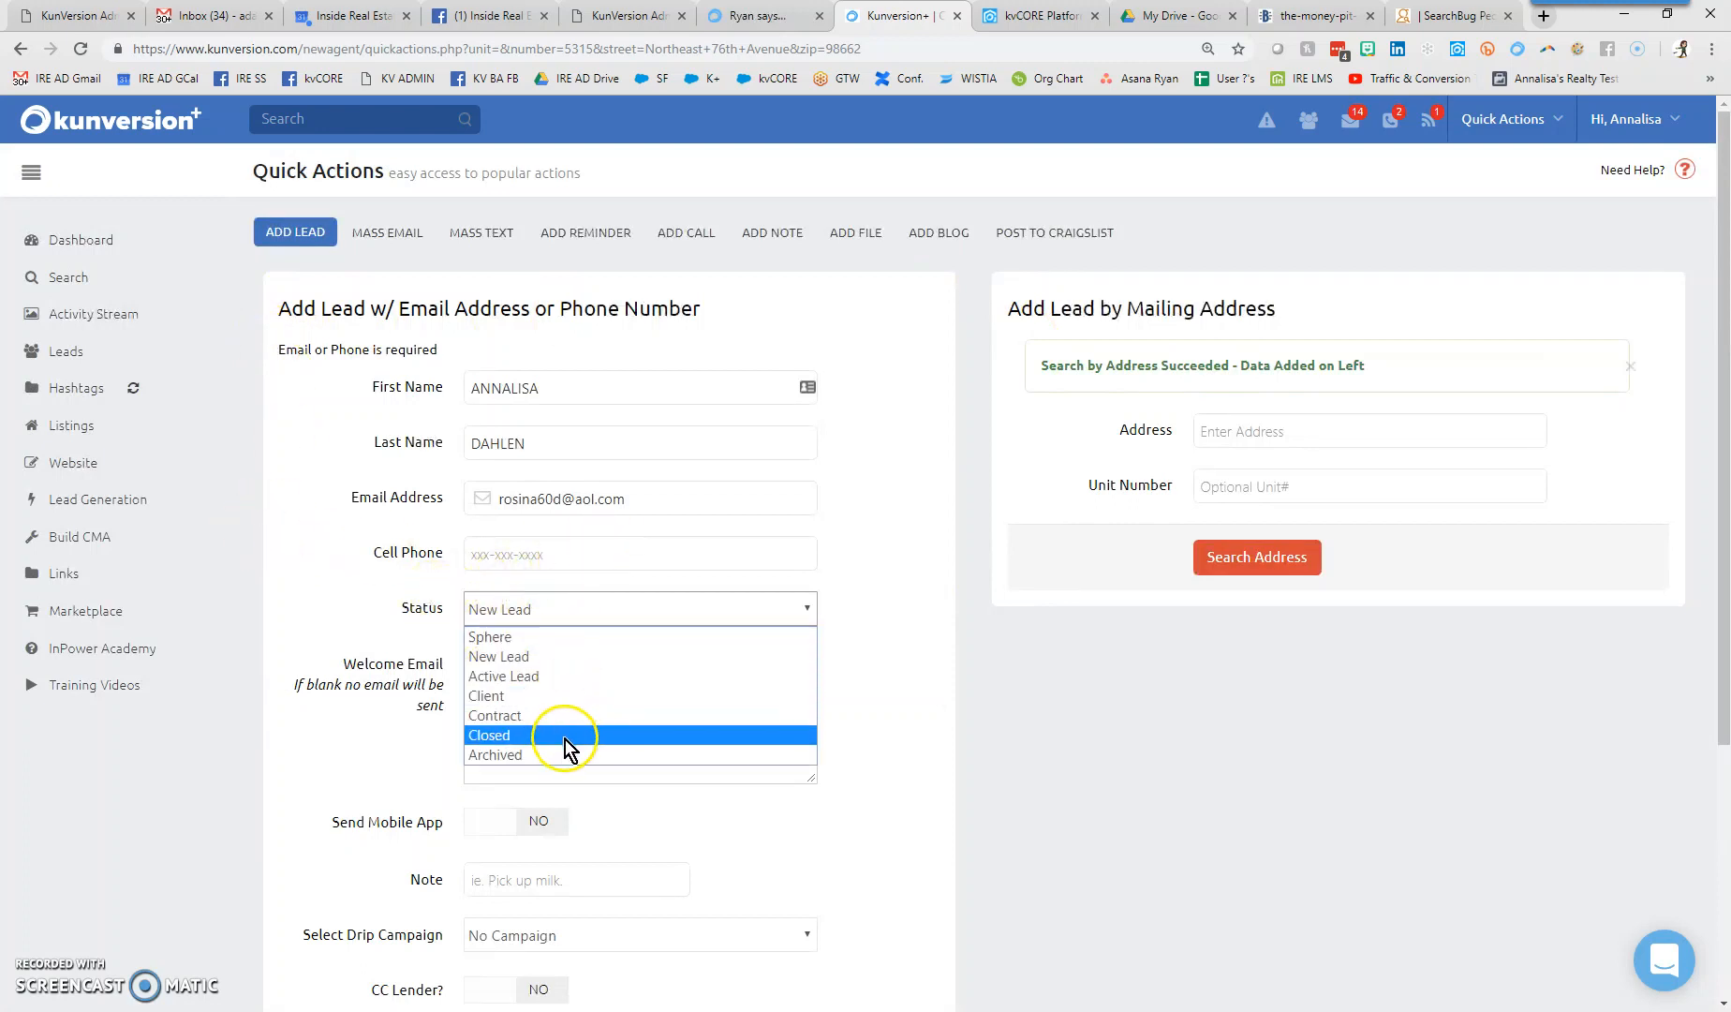
left_click(561, 657)
left_click_drag(342, 664, 444, 687)
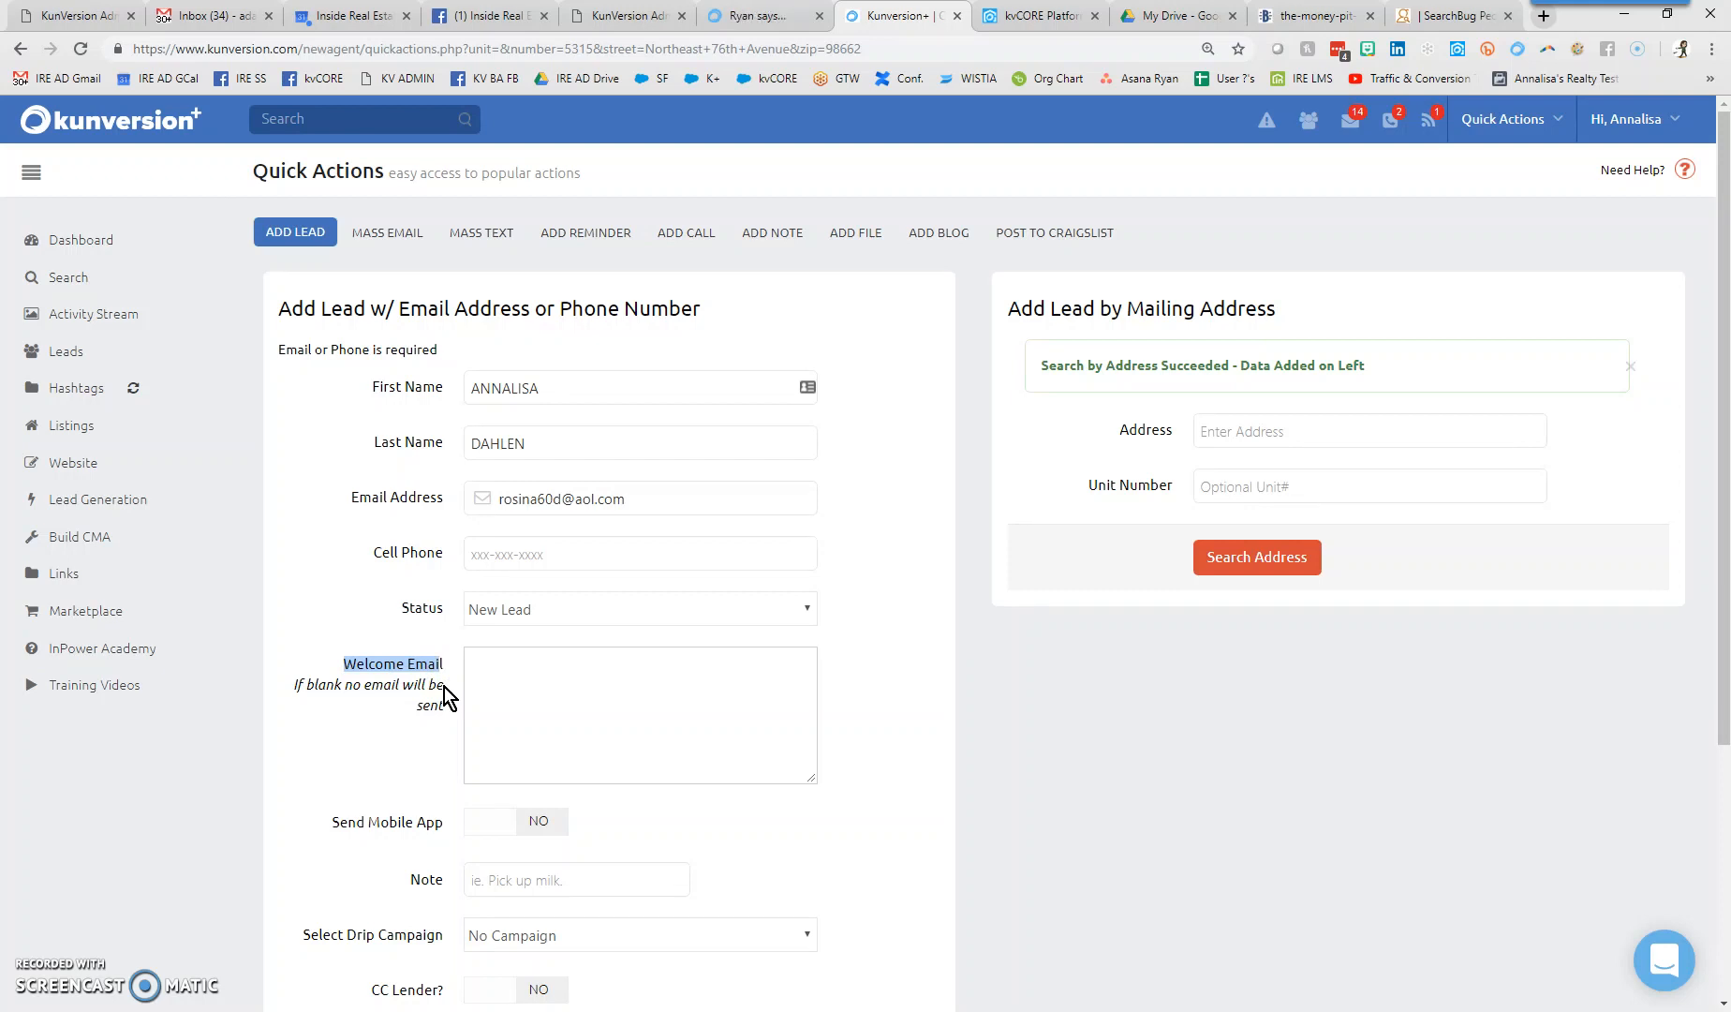
- Type 'manually drop welcome email in here or not welcome will be sent' as the welcome email
left_click(600, 686)
type("manually drop welcome email in here ")
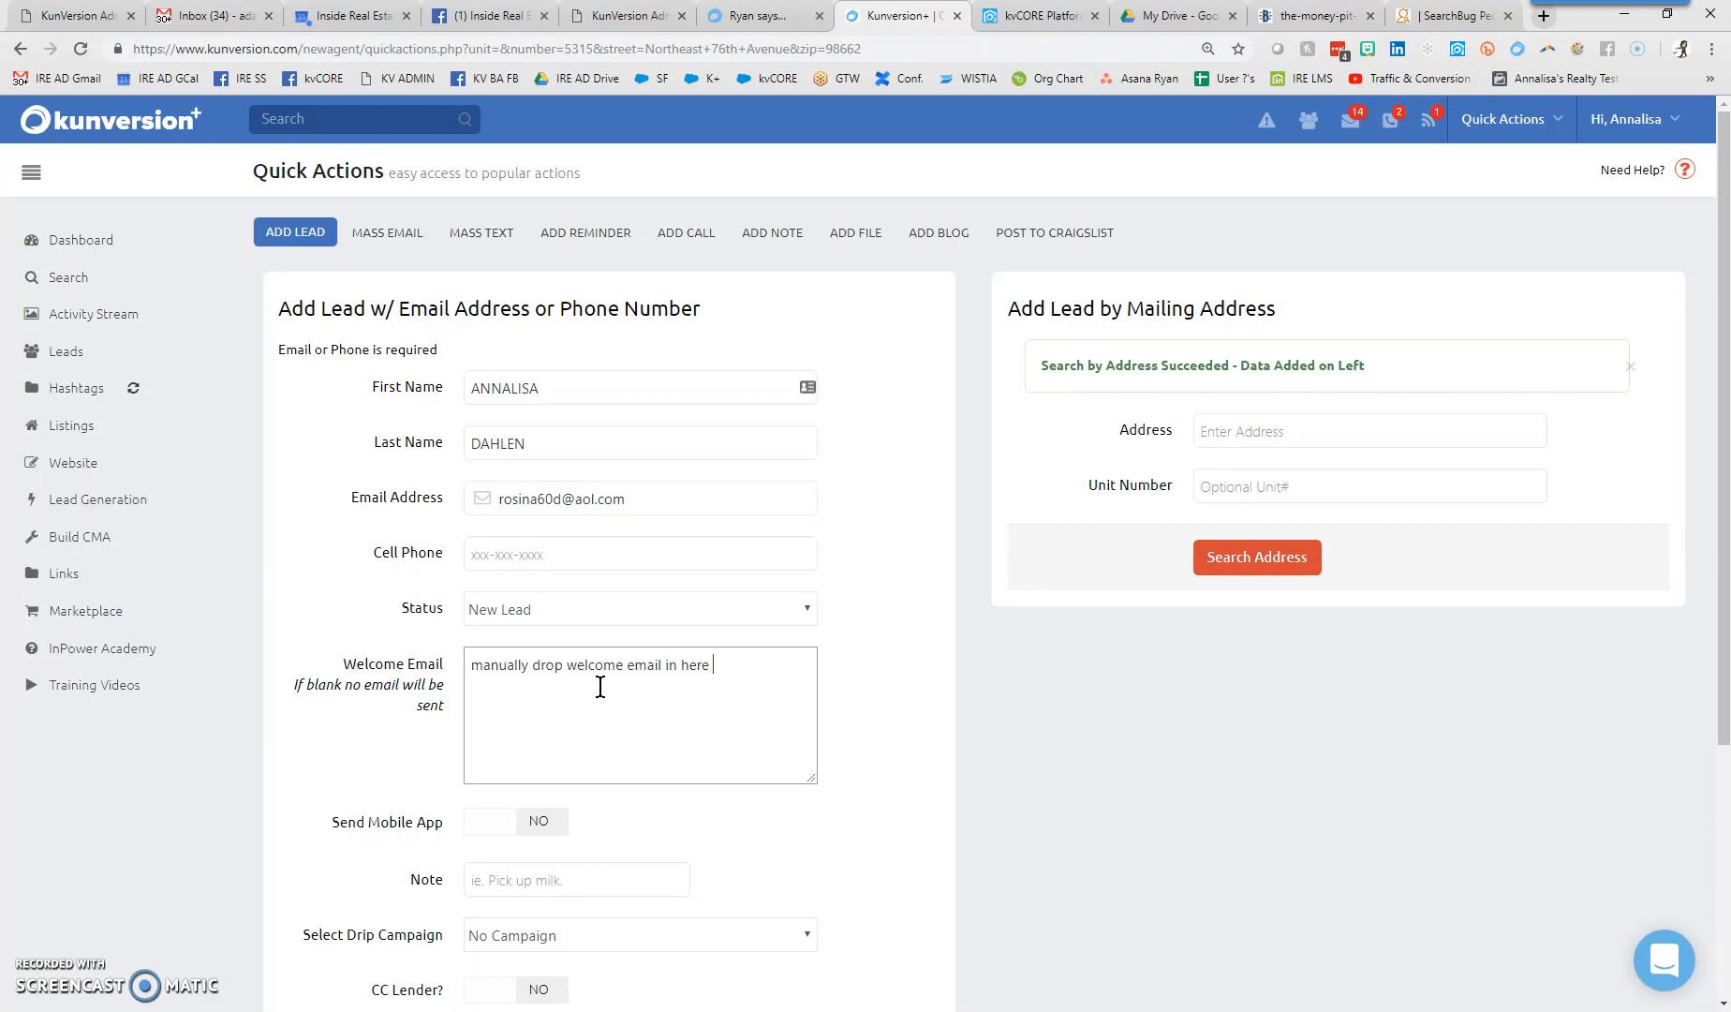
type("or not welcome will be sent")
- Toggle Send Mobile App on and back off
scroll(923, 711, "down", 3)
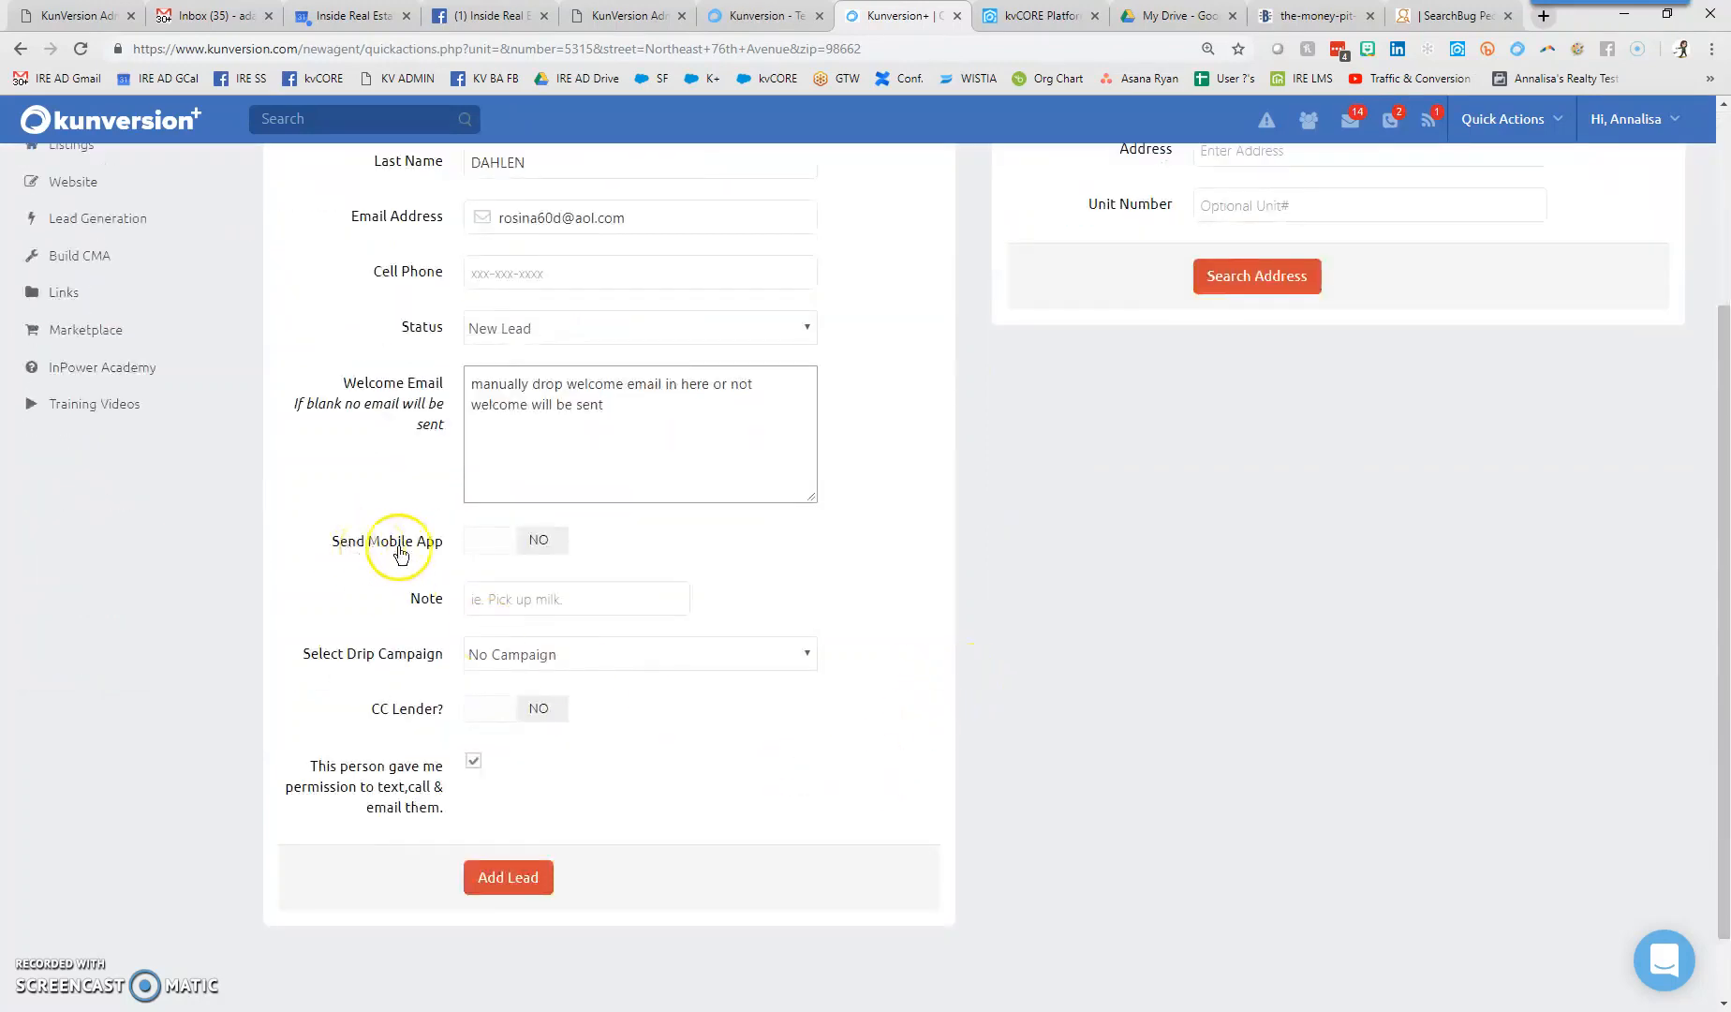
left_click(492, 543)
left_click(532, 543)
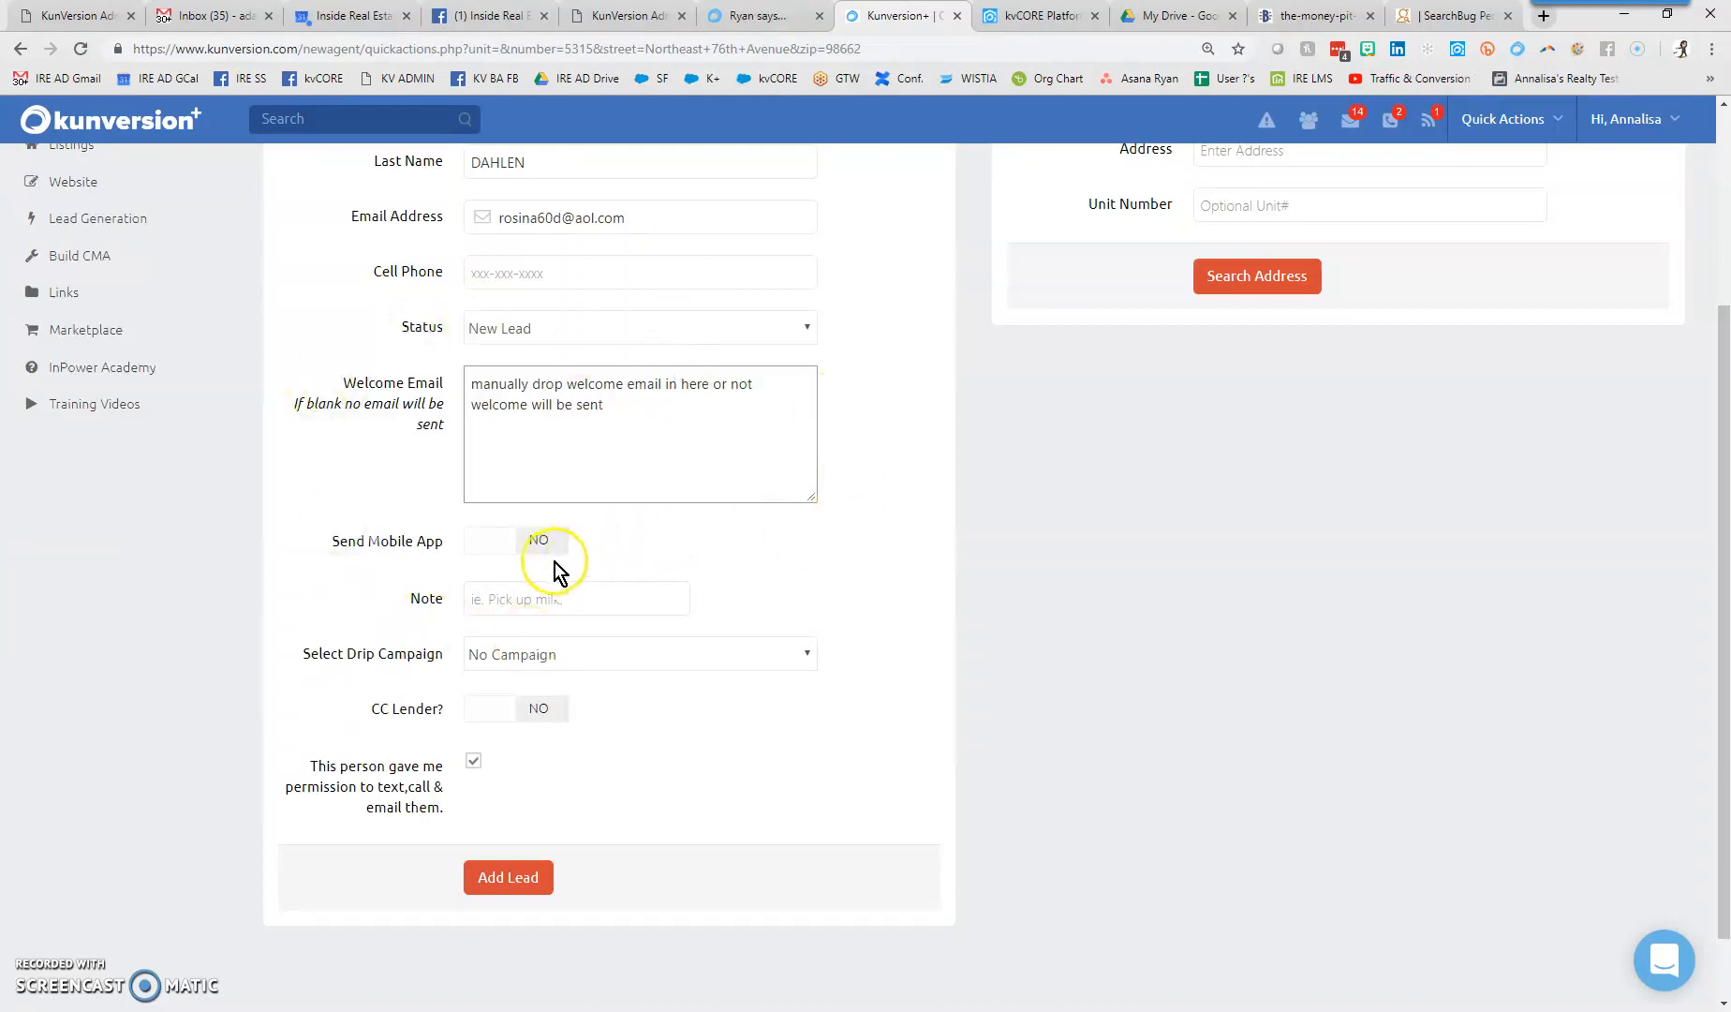
- Turn Send Mobile App on and add the note '#motherinlawsuite'
left_click(493, 543)
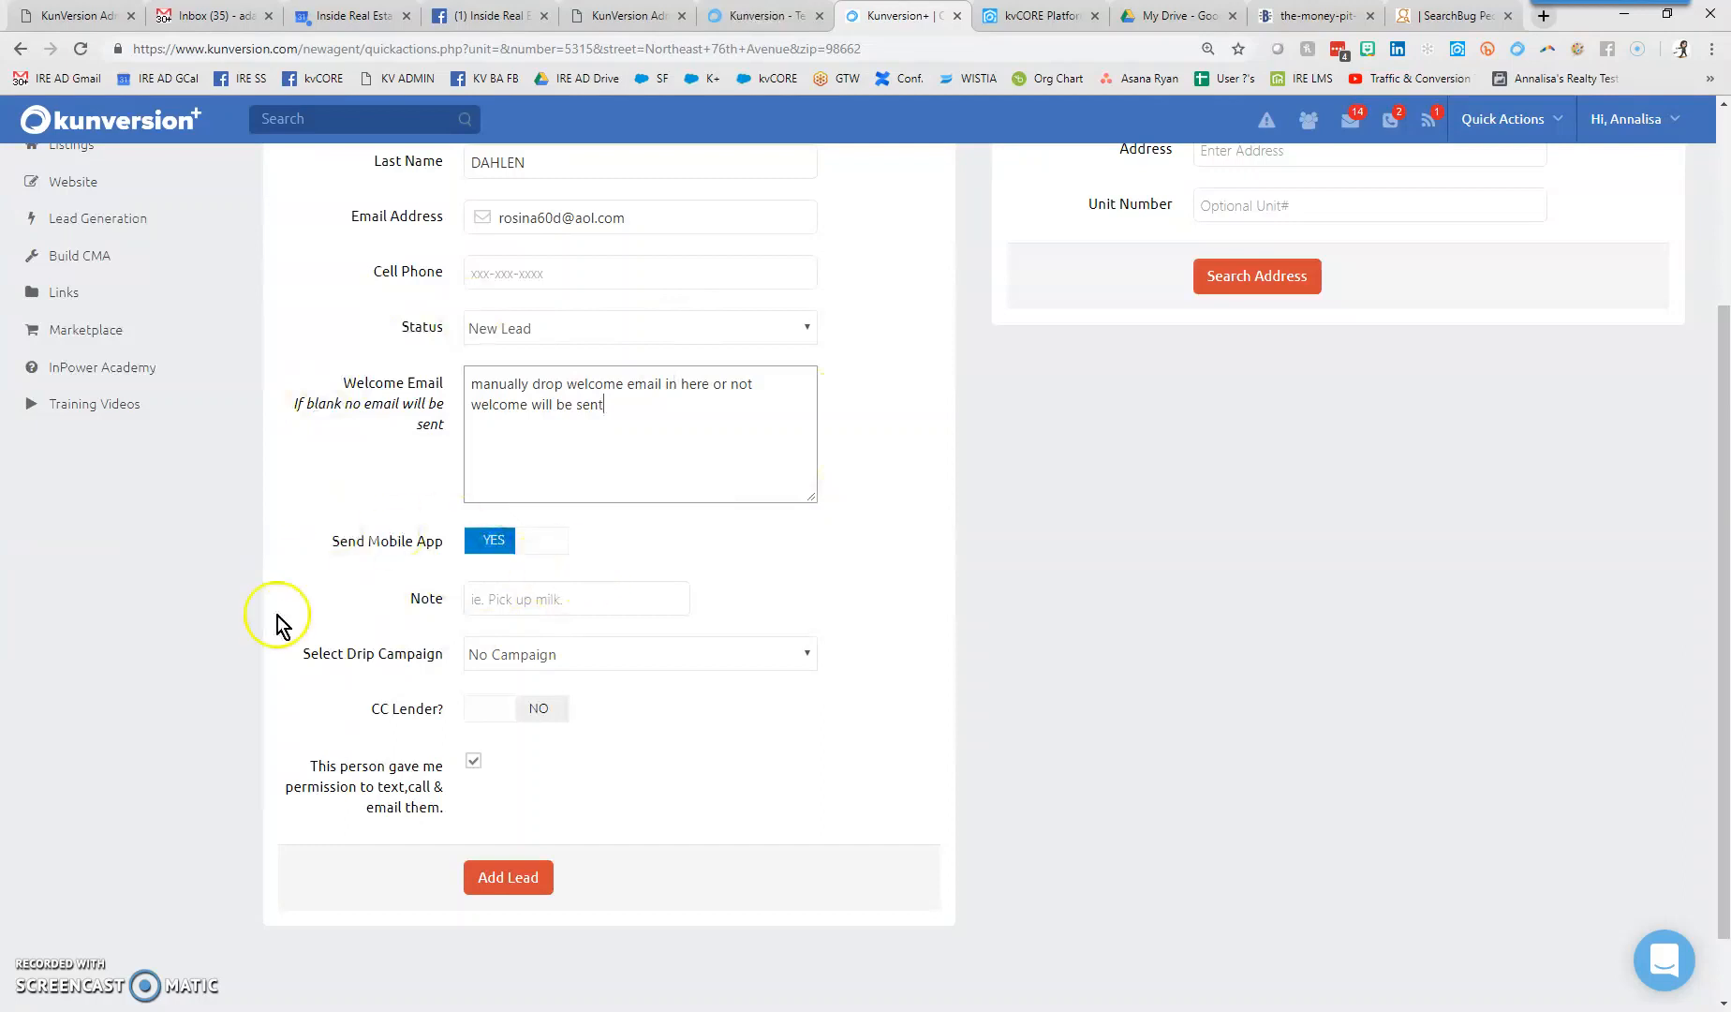
left_click(513, 596)
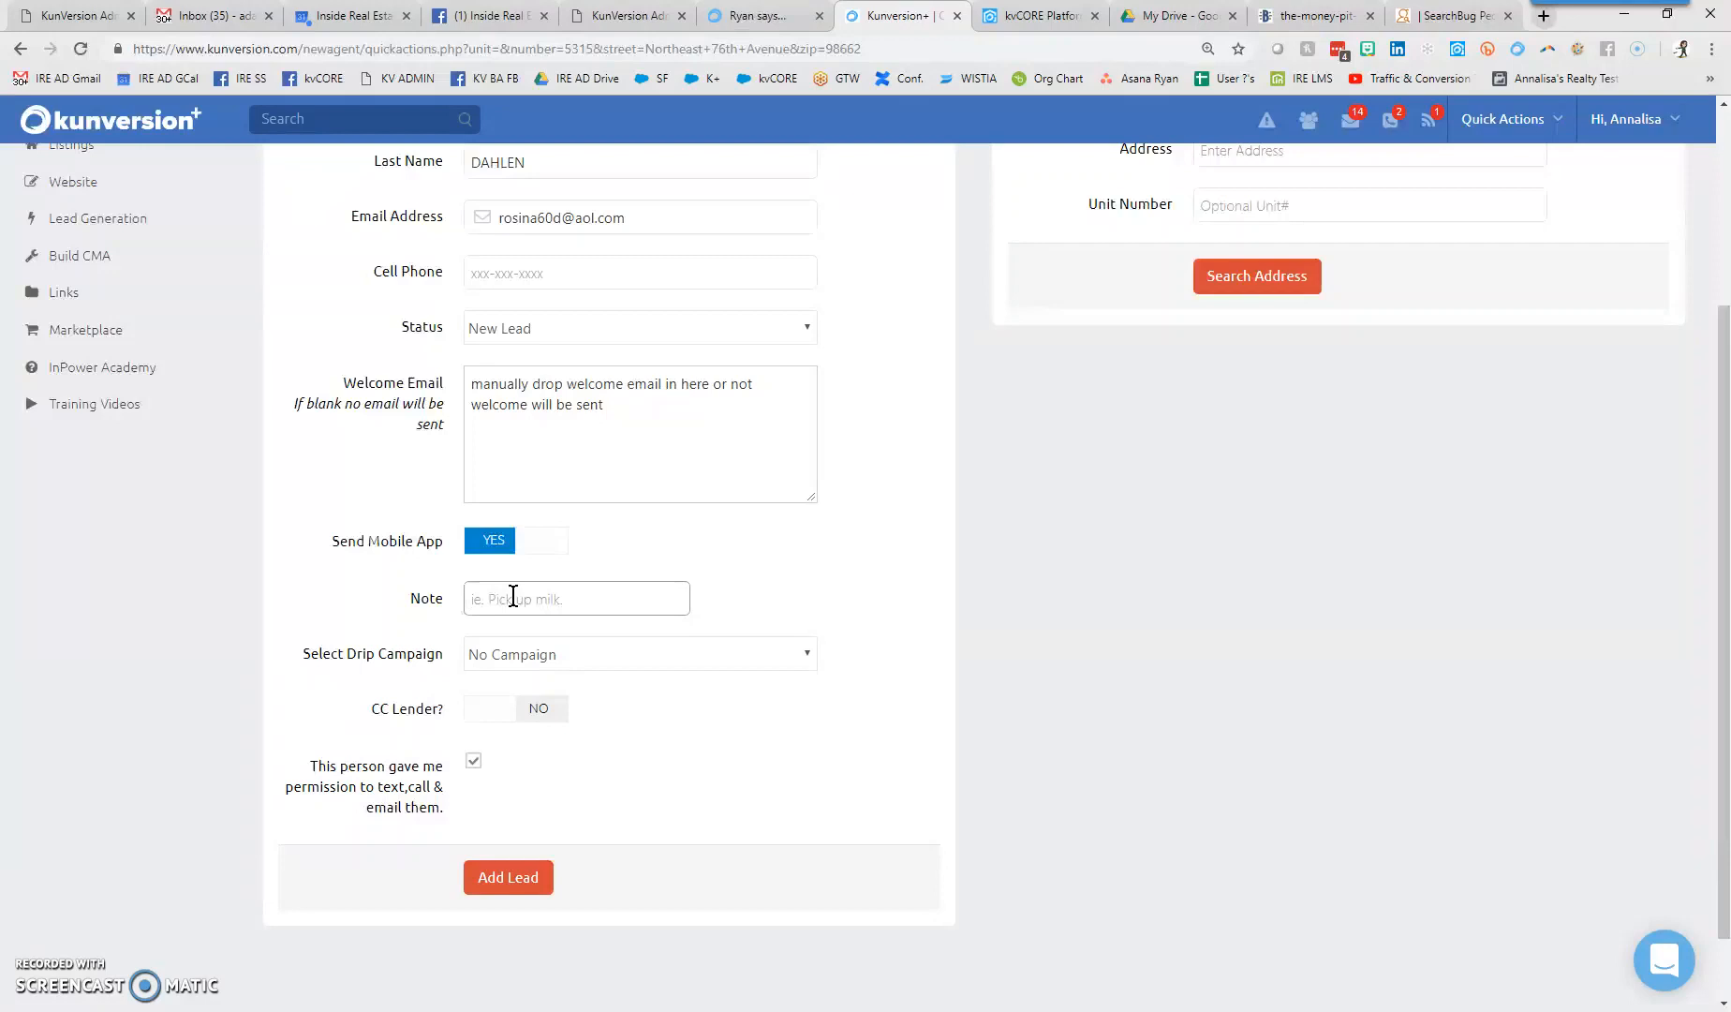
type("#motherinlawsuite")
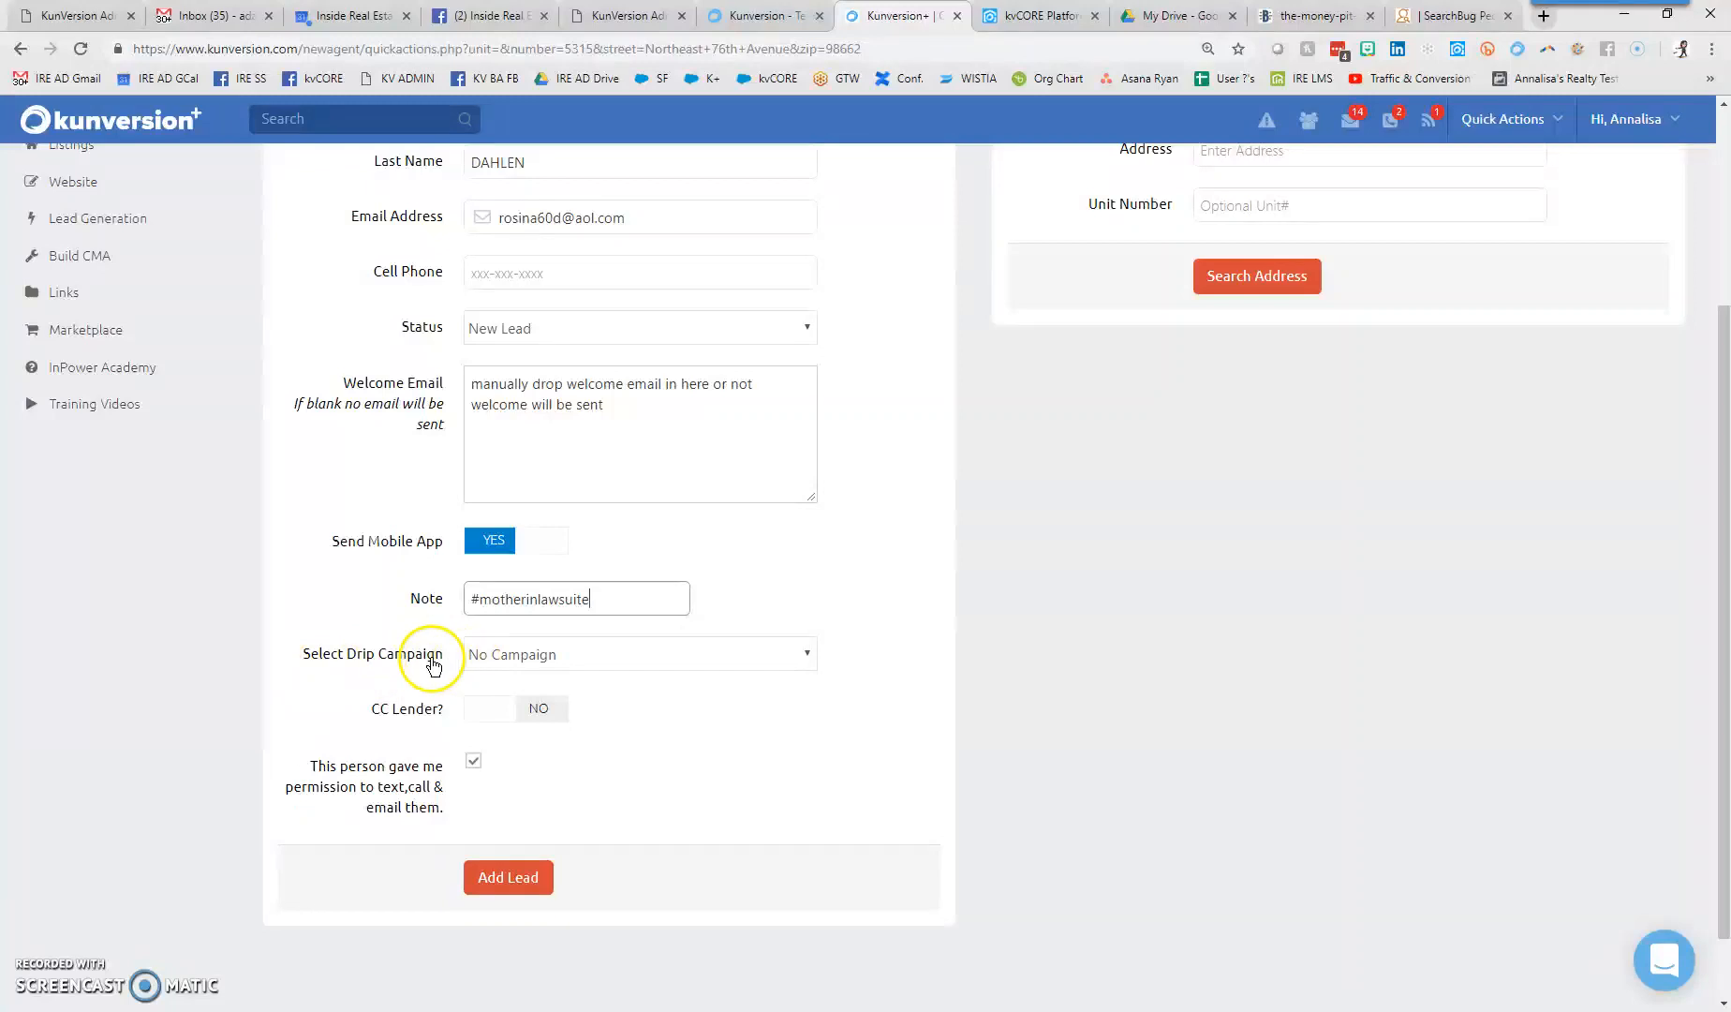
- Keep the drip campaign at No Campaign and set CC Lender to YES
left_click(658, 667)
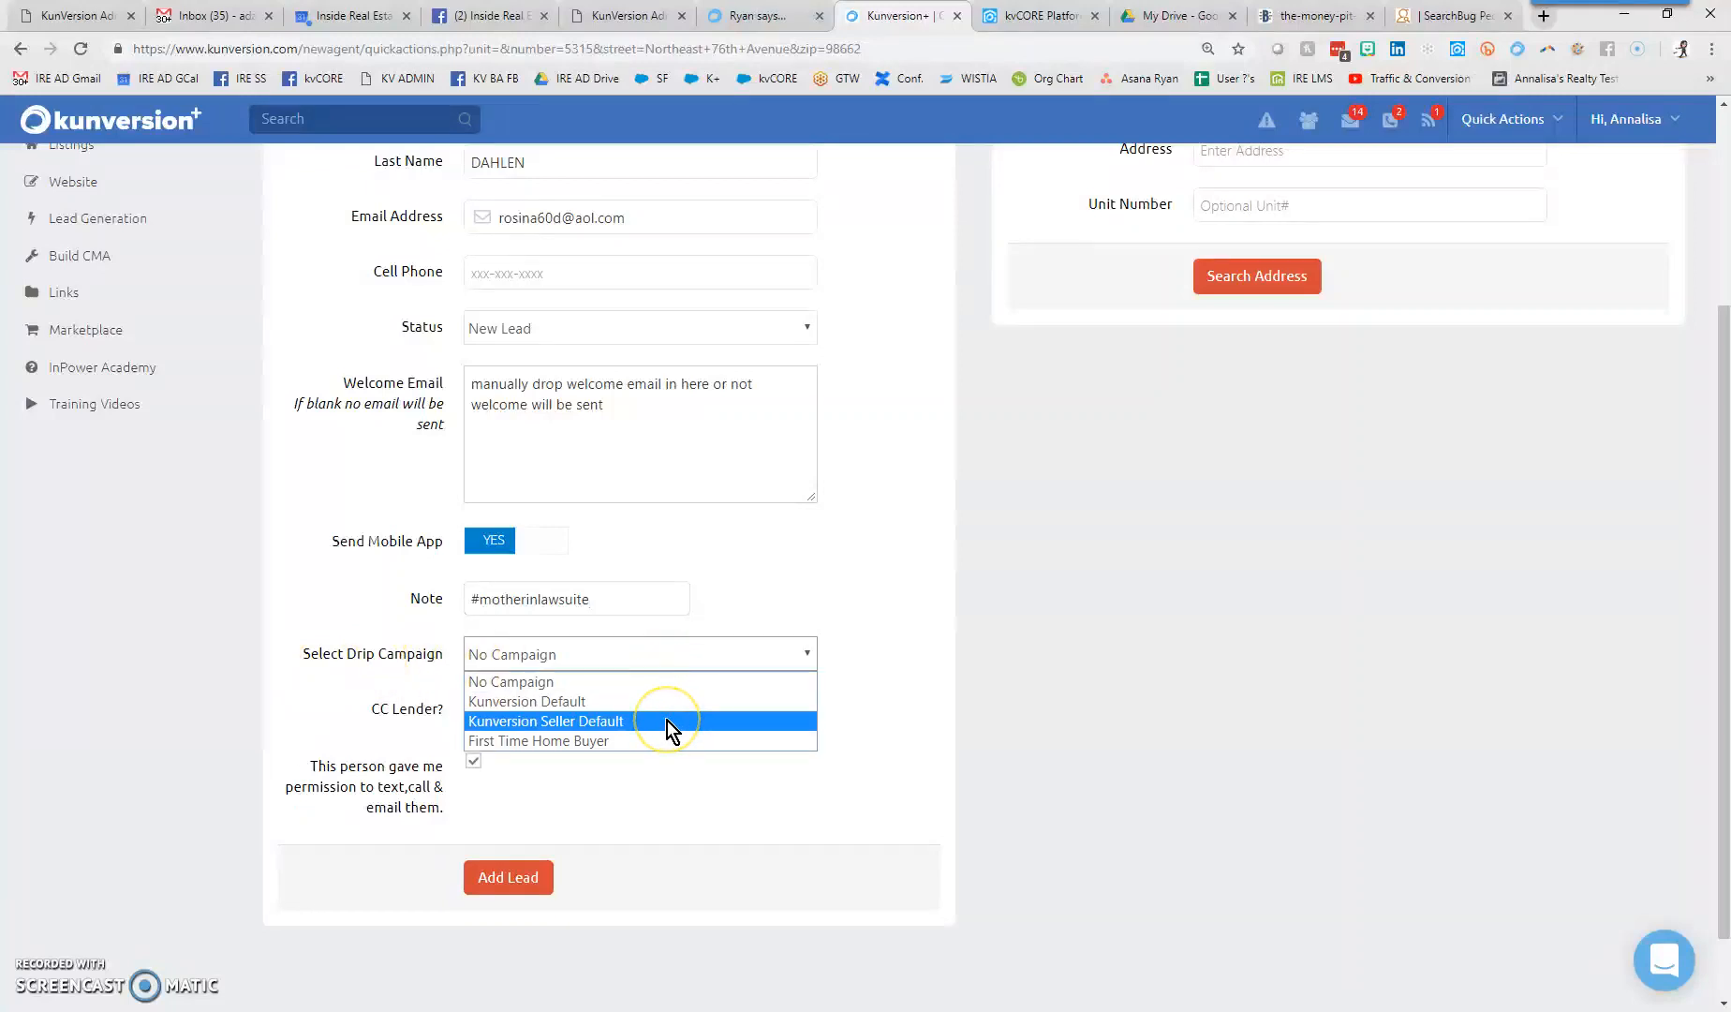
left_click(971, 696)
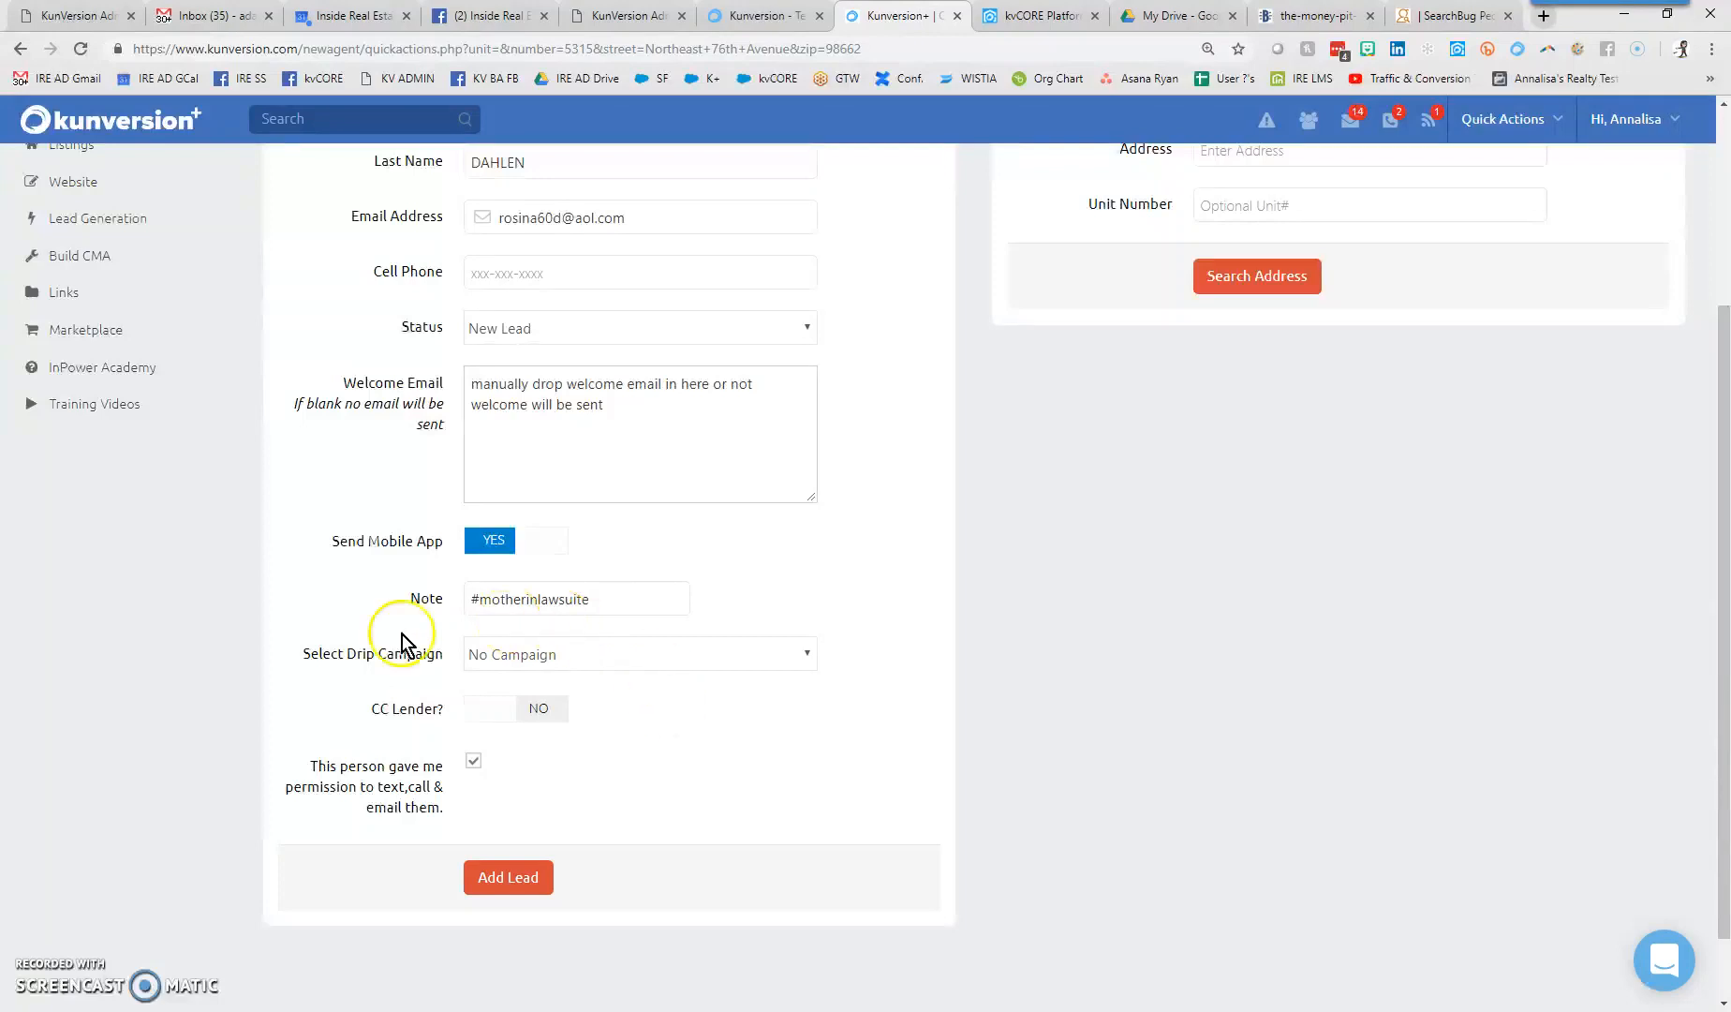
left_click(480, 710)
left_click(526, 718)
left_click(477, 713)
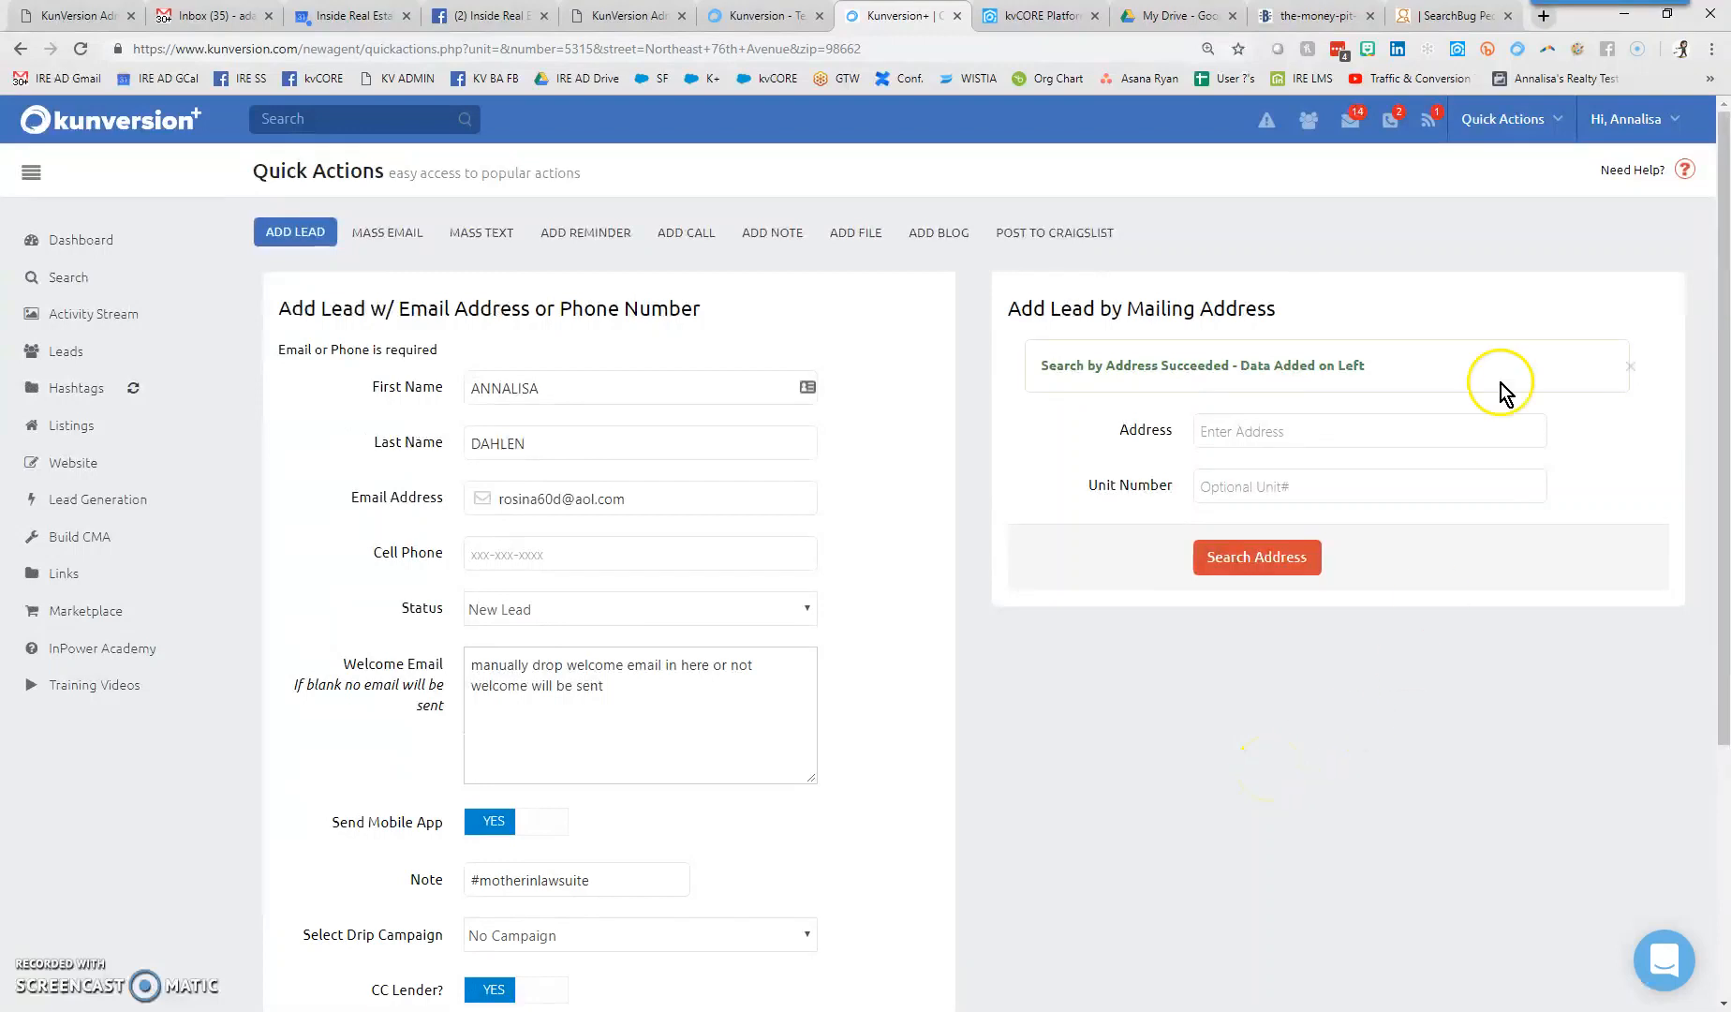
- Open a blank Add Lead form from Quick Actions and open the Intercom support chat
left_click(1497, 117)
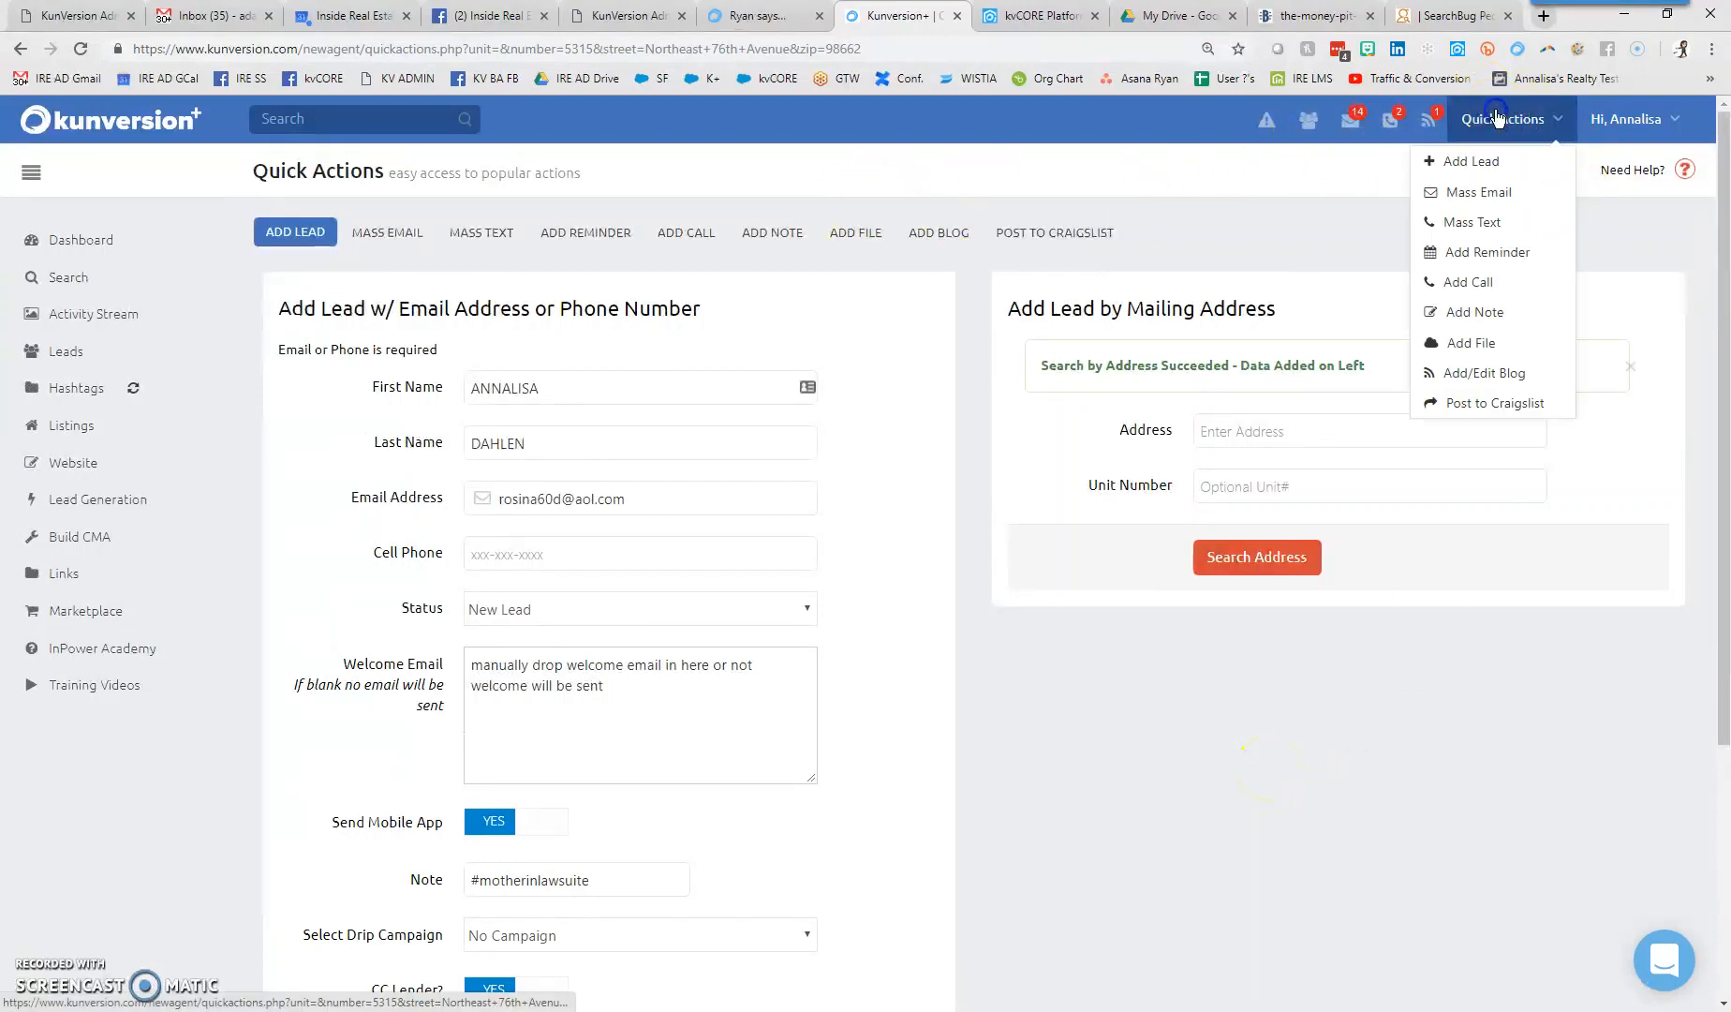
left_click(1484, 162)
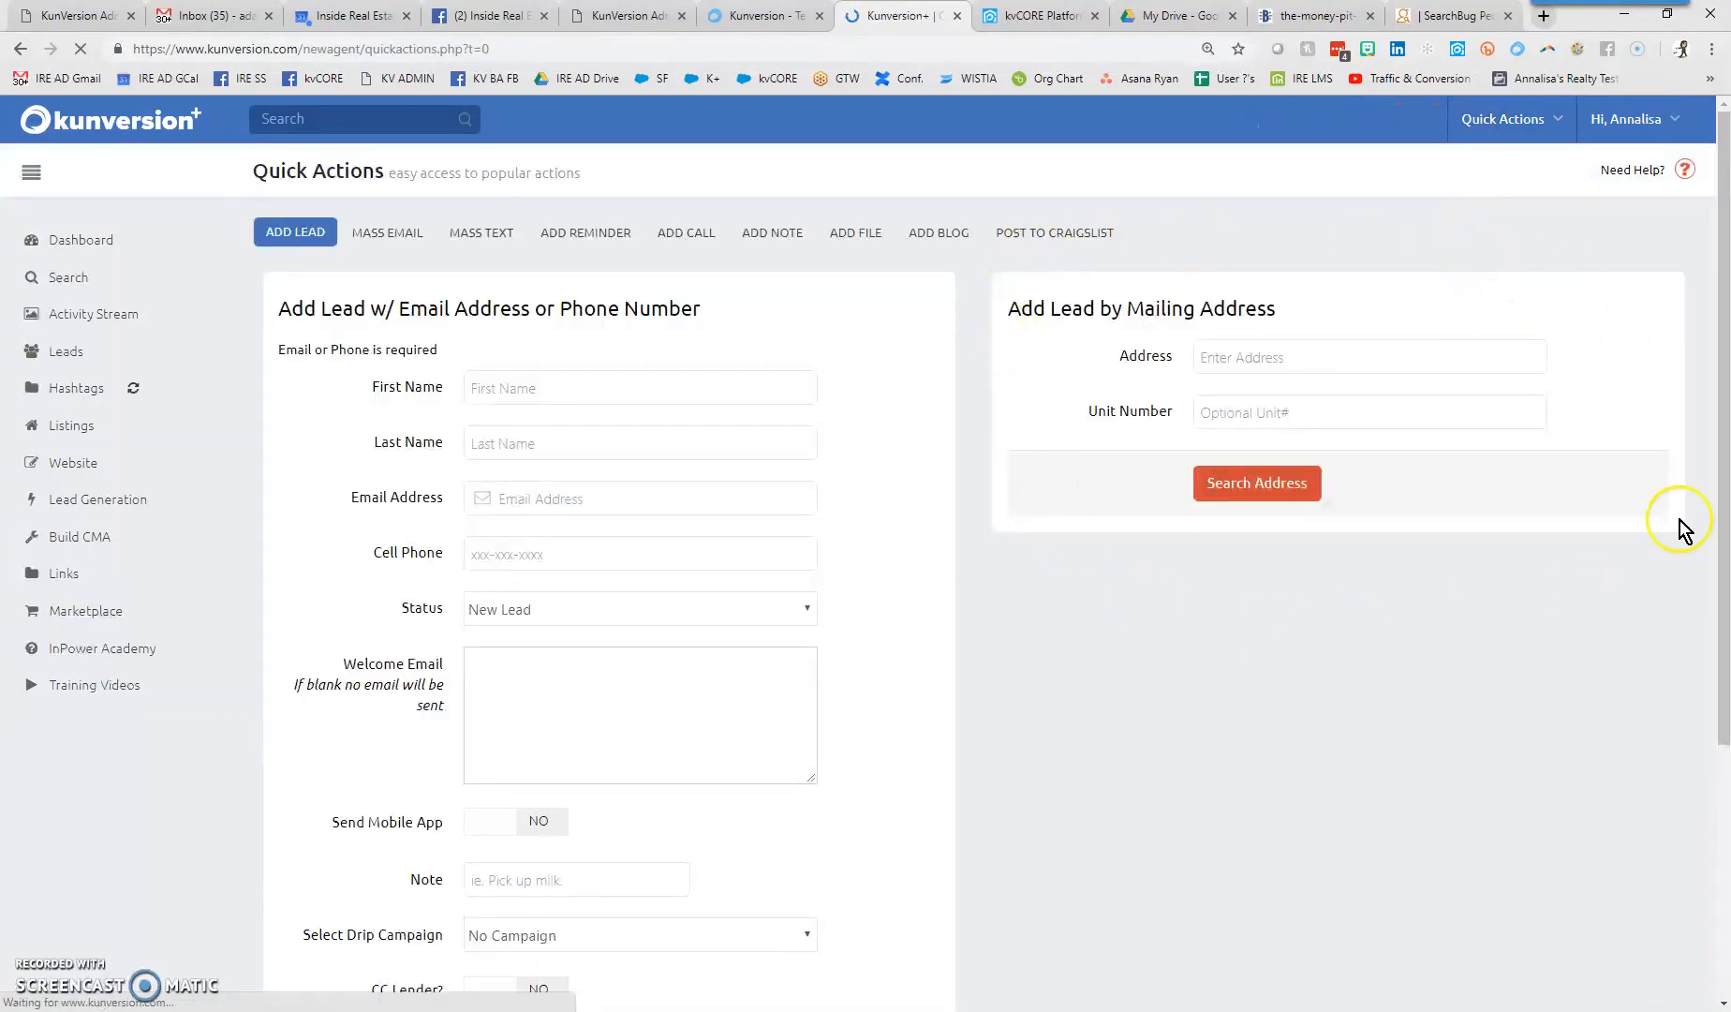
left_click(1268, 349)
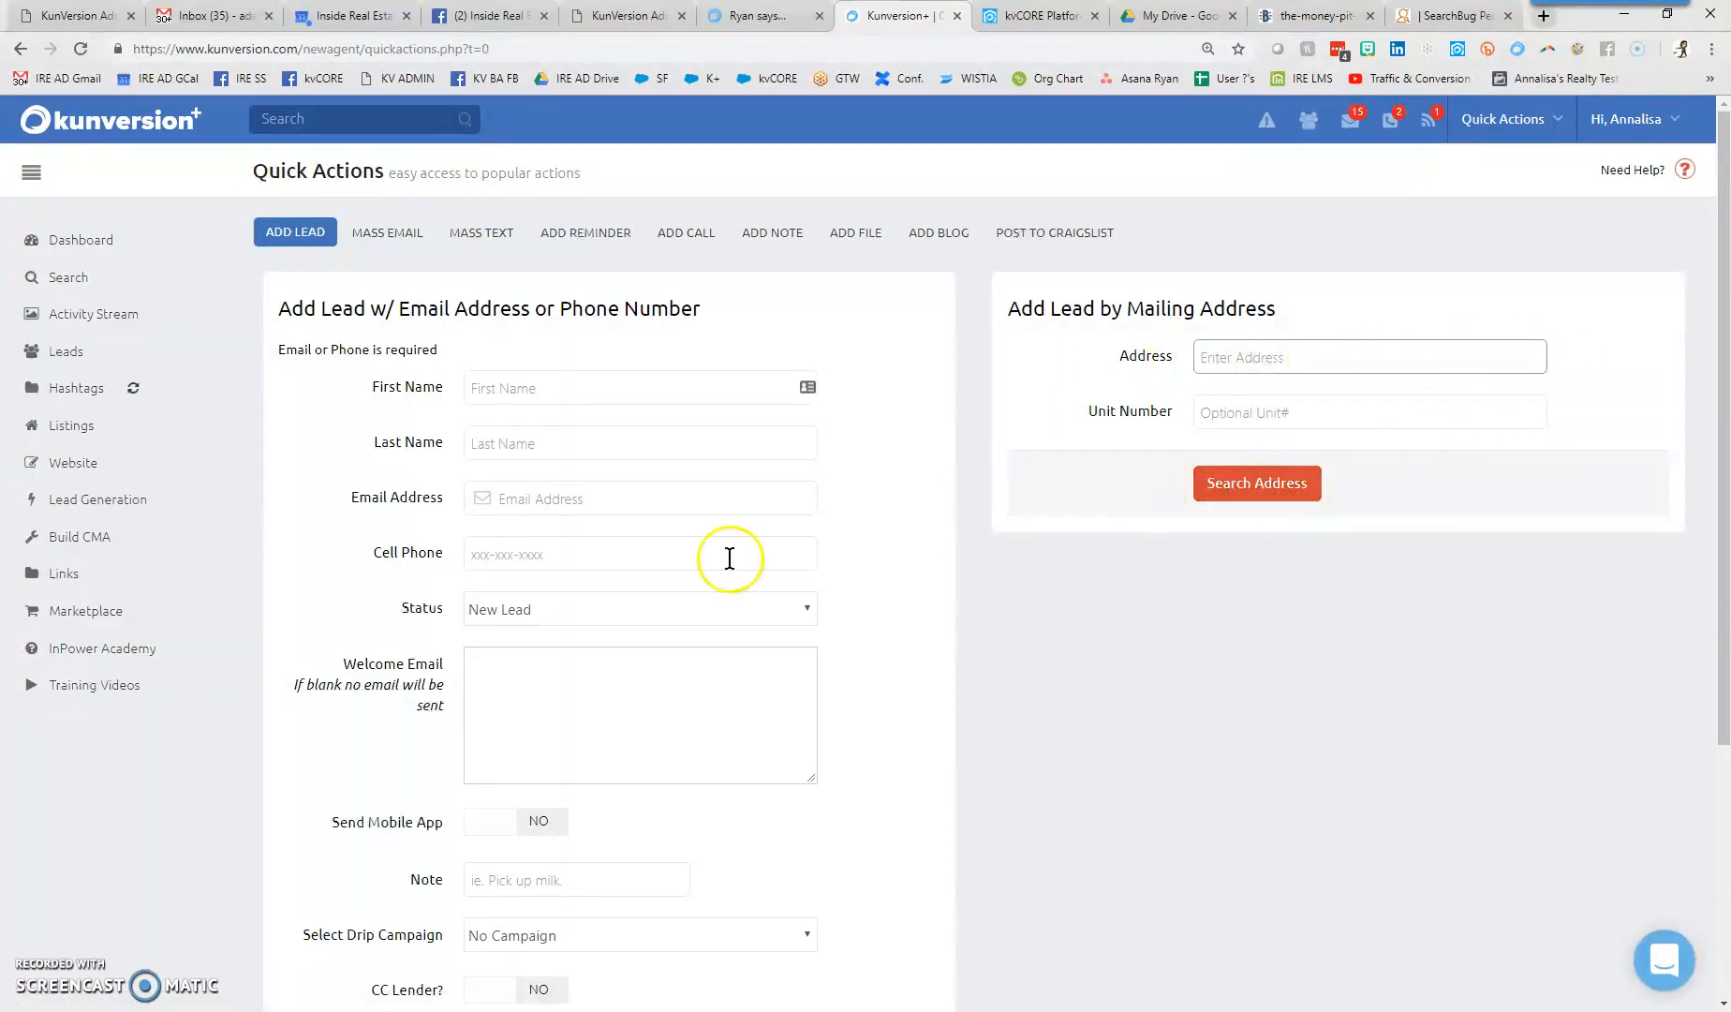
left_click(1668, 969)
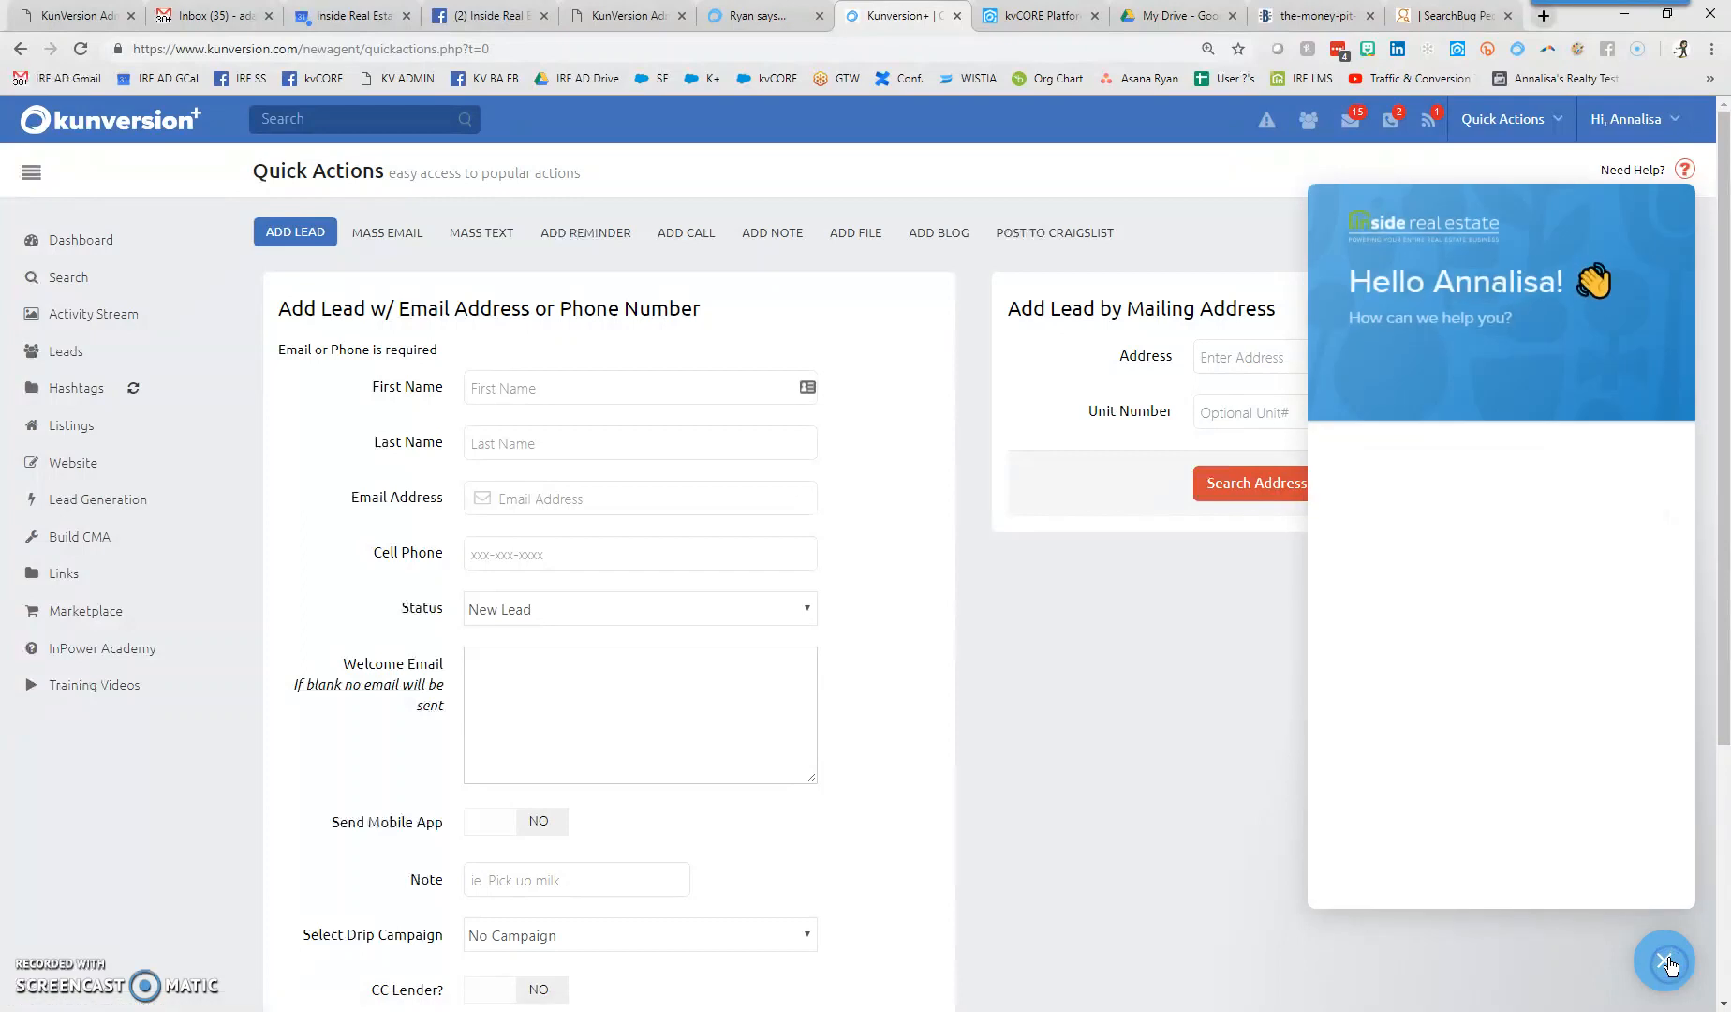